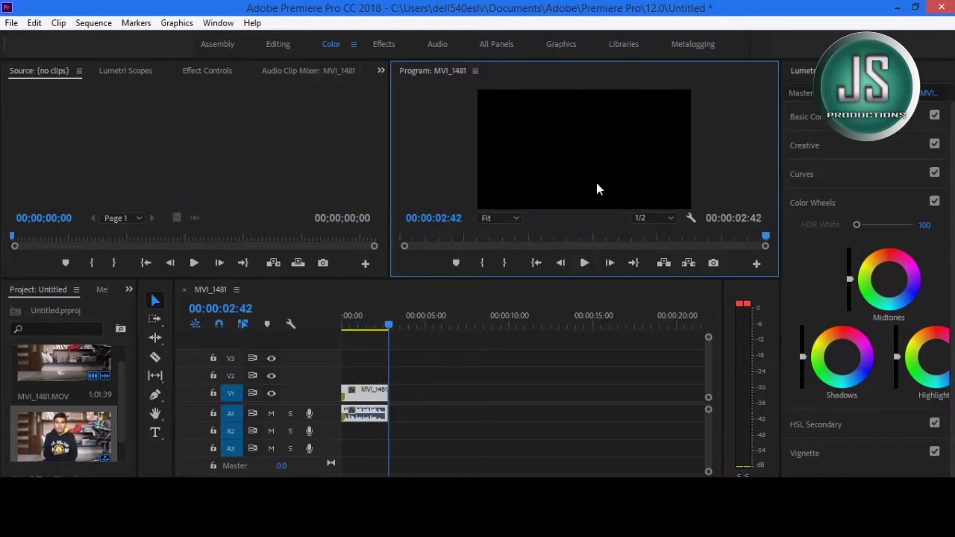
# - Unlink the clip's audio from its video and copy the audio onto track A2
pyautogui.rightClick(370, 394)
pyautogui.click(431, 246)
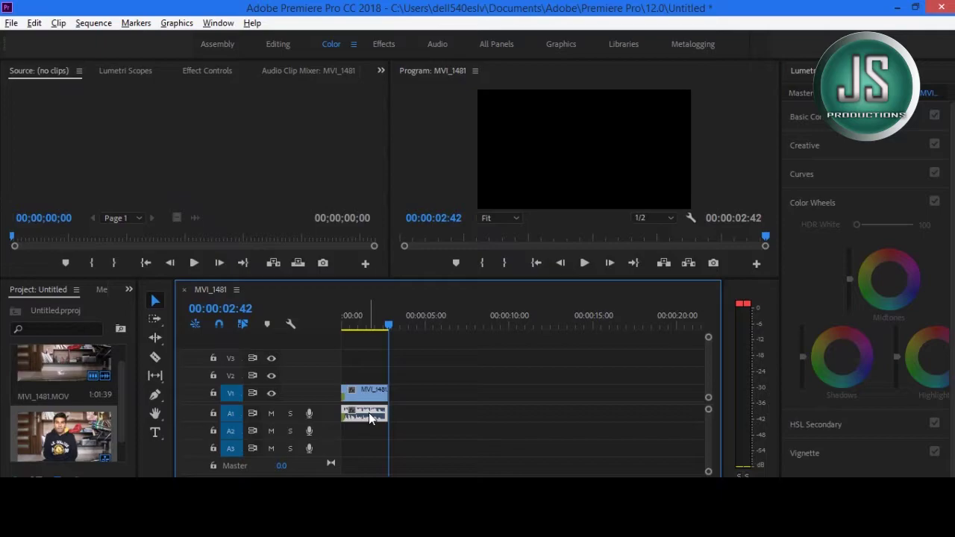
pyautogui.click(371, 416)
pyautogui.moveTo(370, 418); pyautogui.dragTo(371, 431)
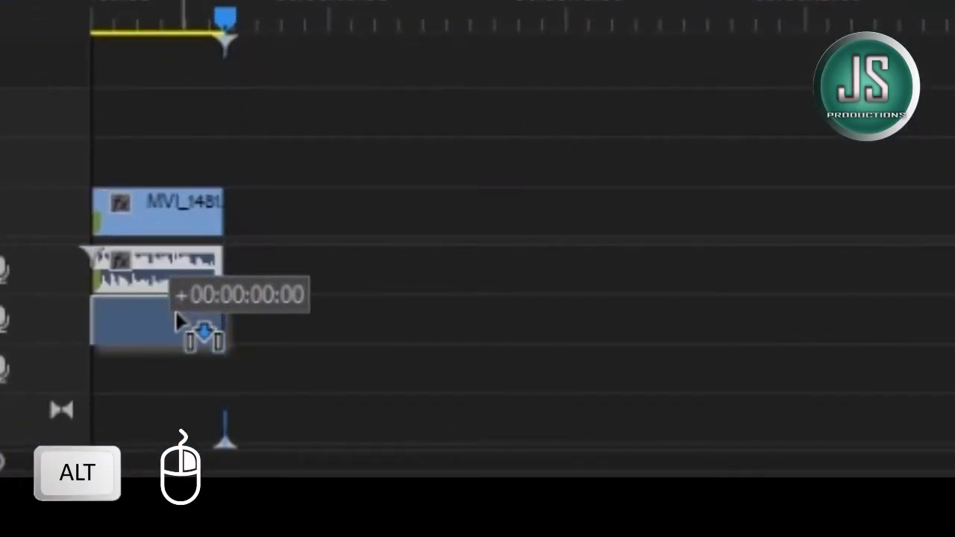
pyautogui.moveTo(175, 311); pyautogui.dragTo(179, 323)
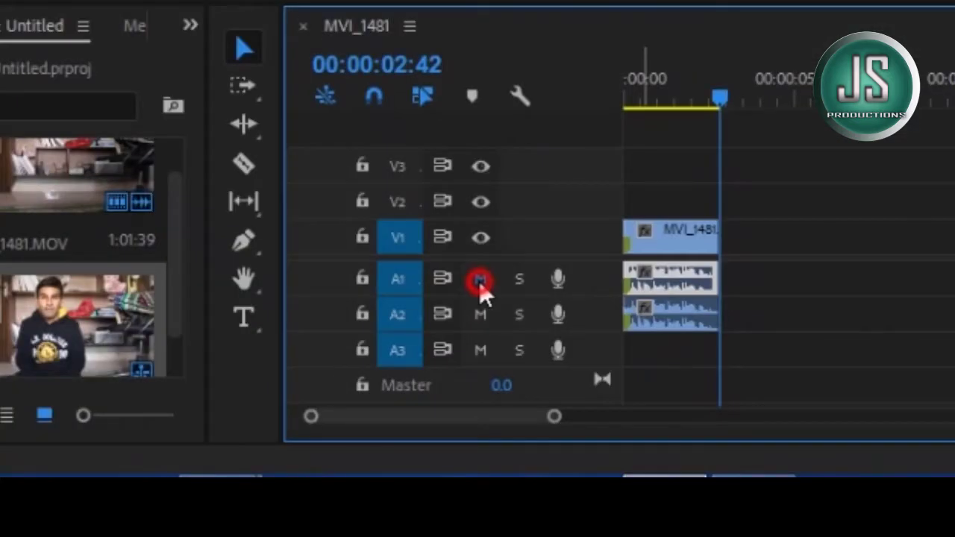
# - Mute track A1 and play the sequence from the start
pyautogui.click(479, 281)
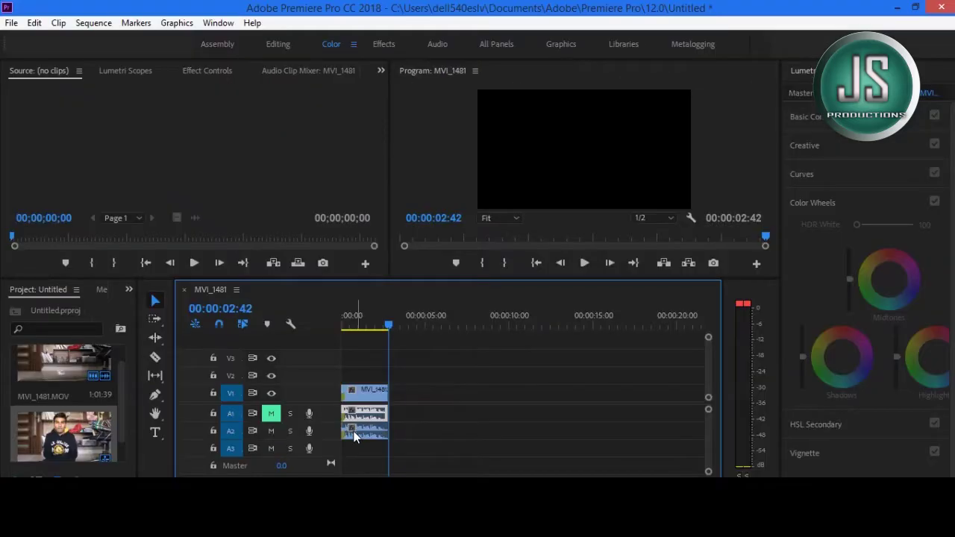
pyautogui.press('Home')
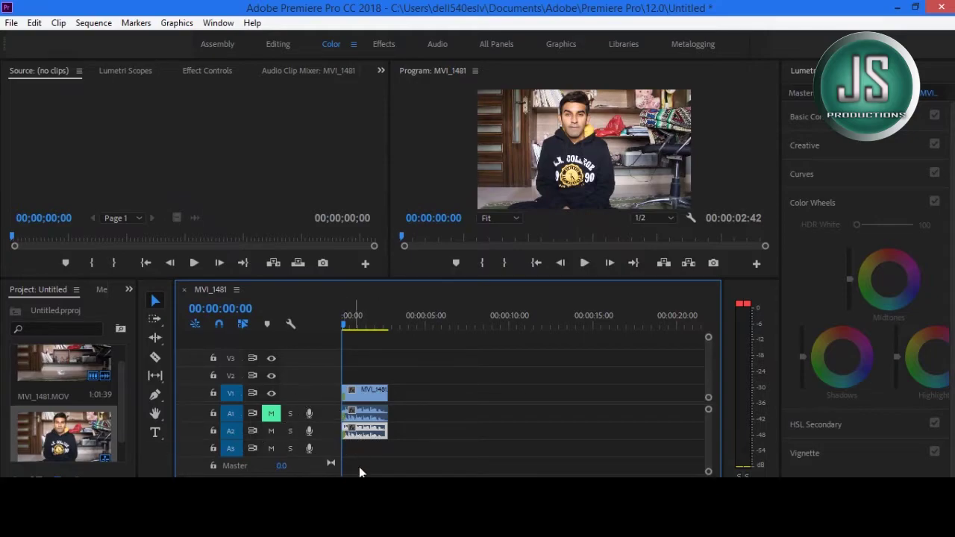
pyautogui.click(583, 263)
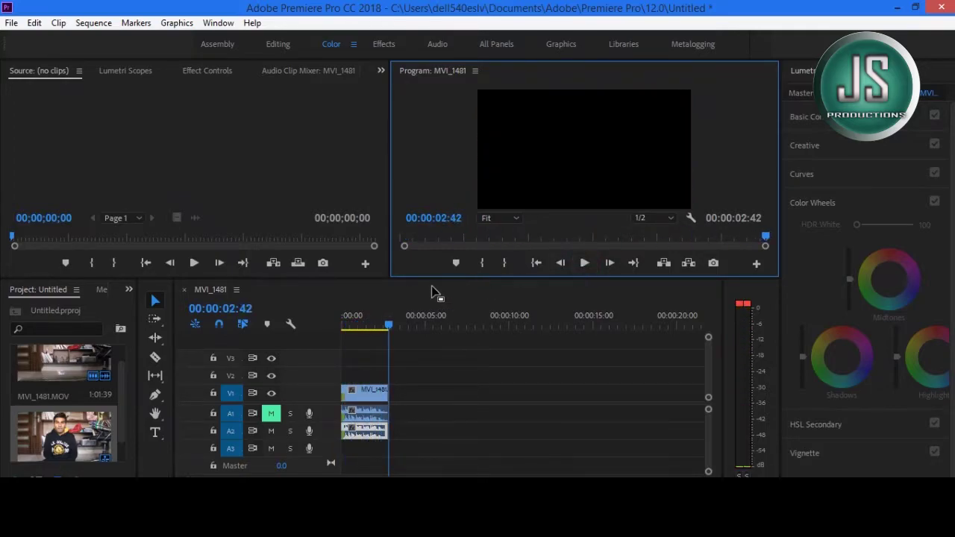
# - In Essential Sound, tag the clip as Dialogue and set Reduce Noise to 10.0
pyautogui.click(212, 24)
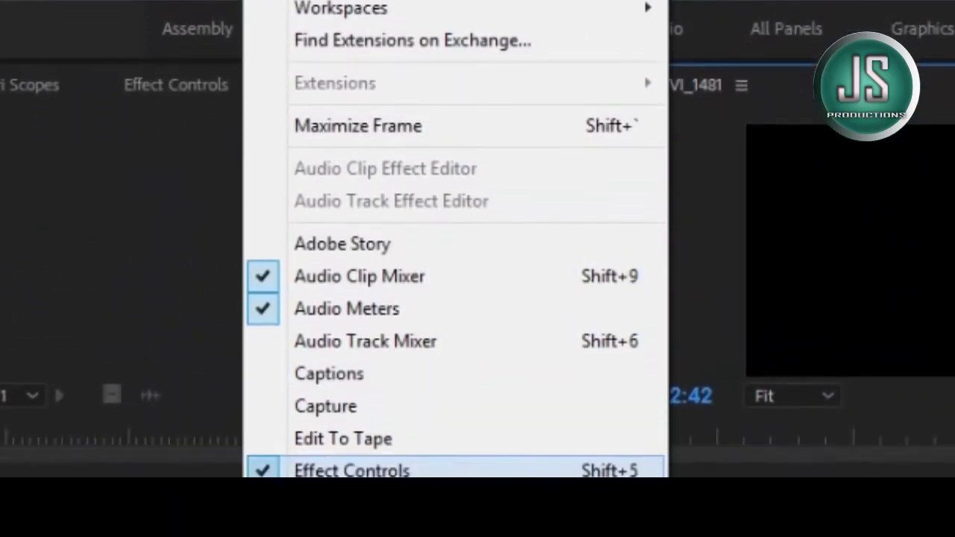
pyautogui.click(359, 273)
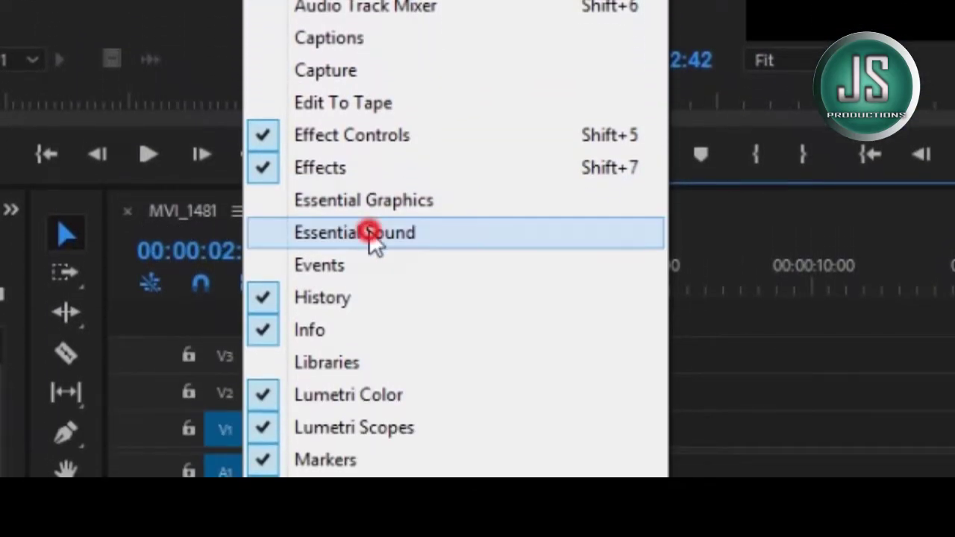
pyautogui.click(192, 70)
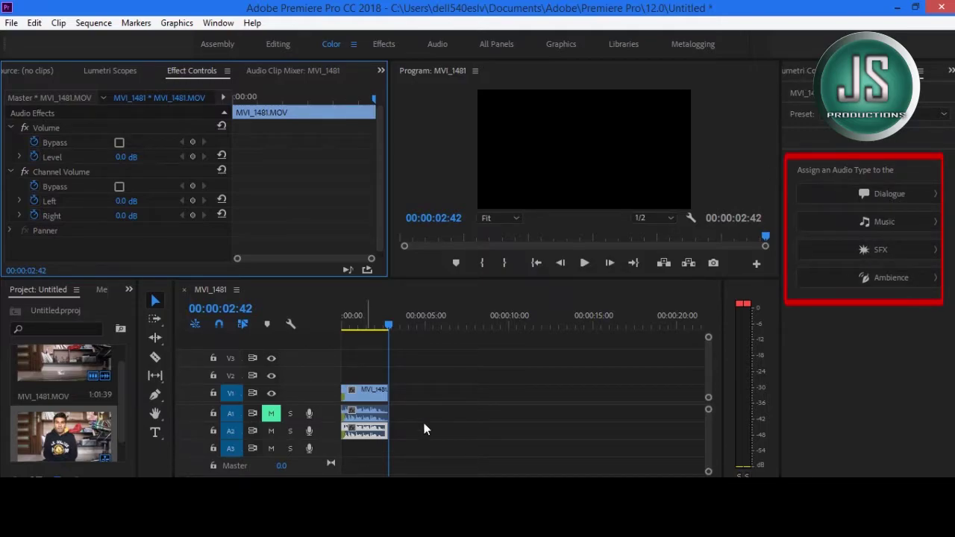
pyautogui.click(914, 195)
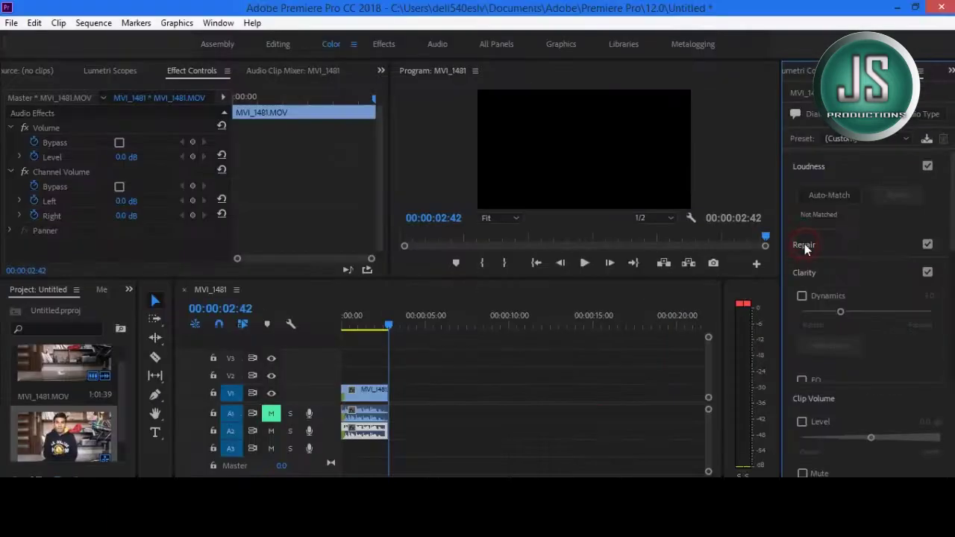
pyautogui.click(665, 234)
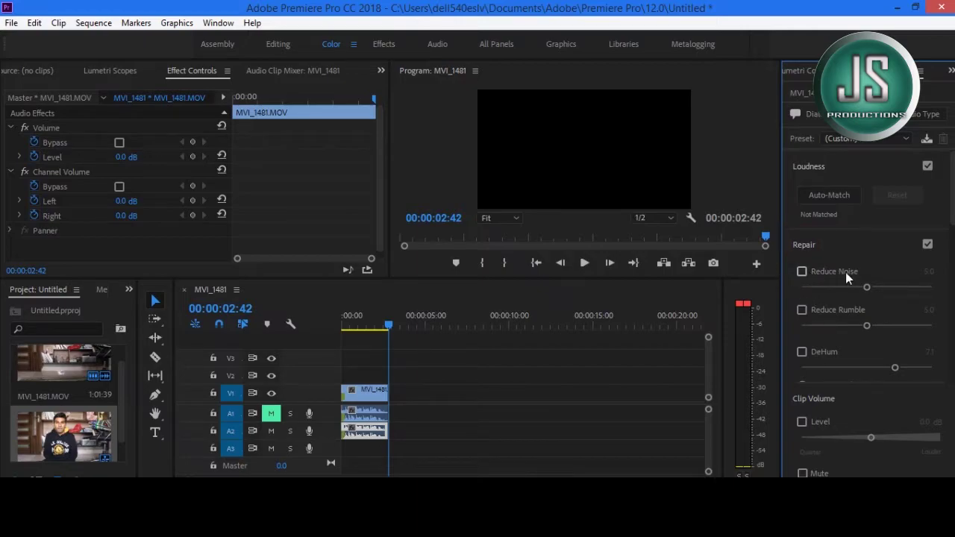
pyautogui.click(802, 272)
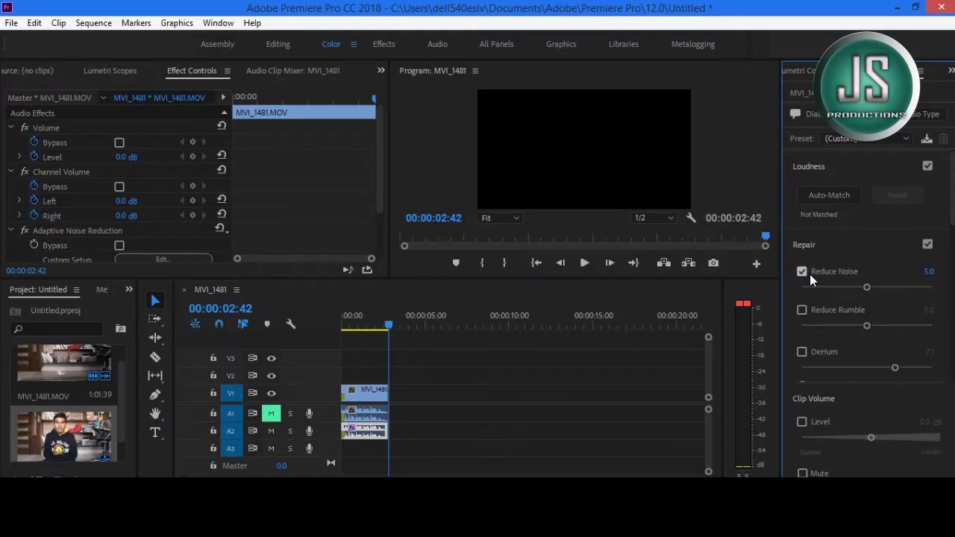
pyautogui.scroll(-2, 96, 232)
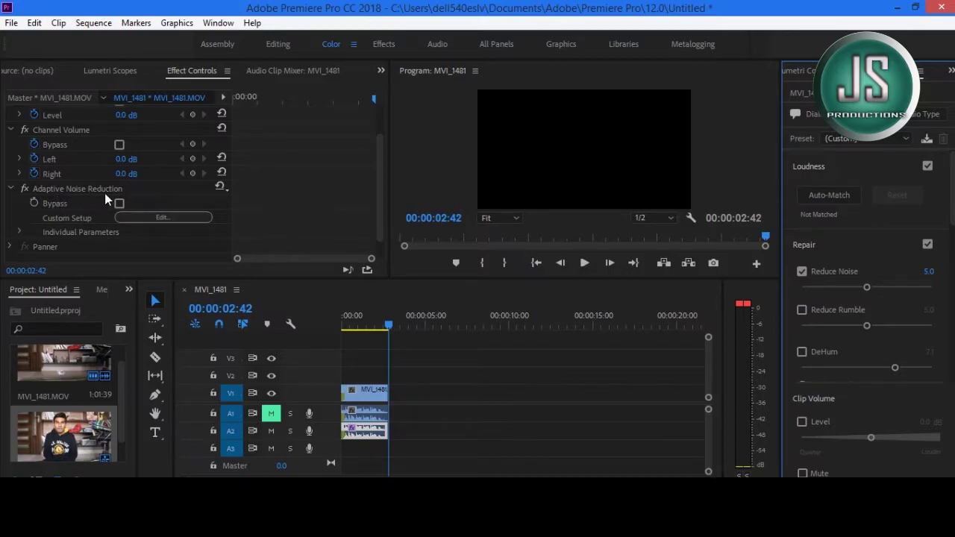
pyautogui.moveTo(899, 300); pyautogui.dragTo(909, 300)
# - Play the denoised audio back from the start twice
pyautogui.click(650, 294)
pyautogui.press('Home')
pyautogui.click(584, 263)
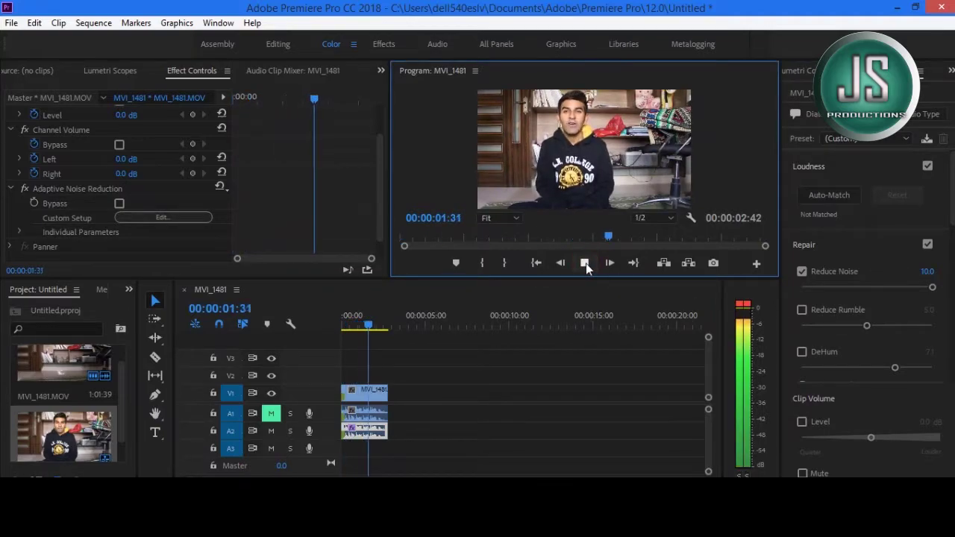
pyautogui.click(341, 317)
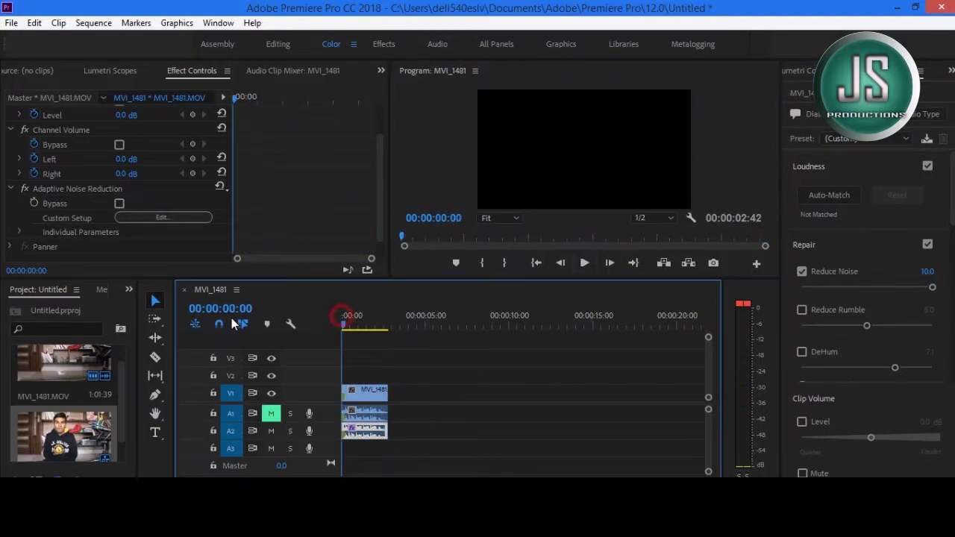
pyautogui.click(584, 263)
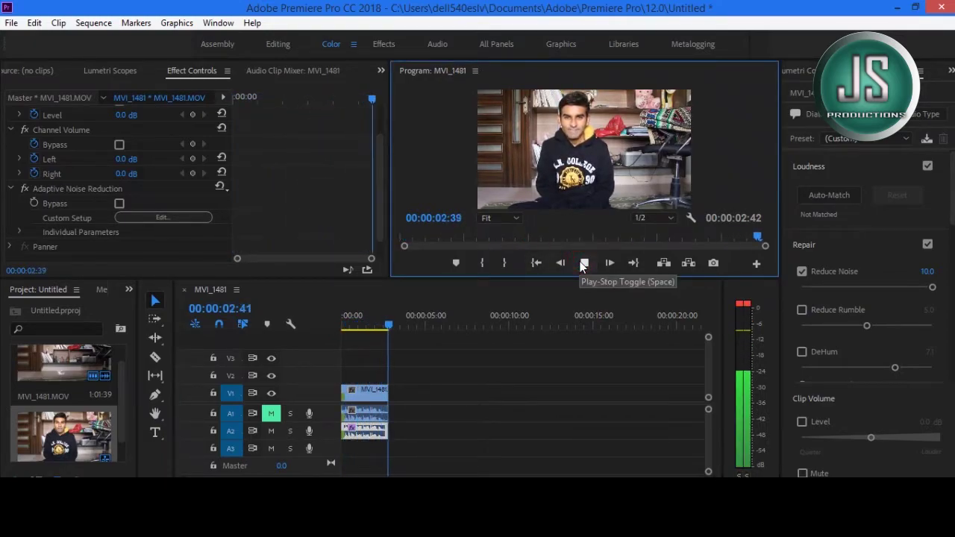
# - Open the Adaptive Noise Reduction editor, move it aside, and play the clip
pyautogui.click(162, 217)
pyautogui.moveTo(480, 144); pyautogui.dragTo(184, 106)
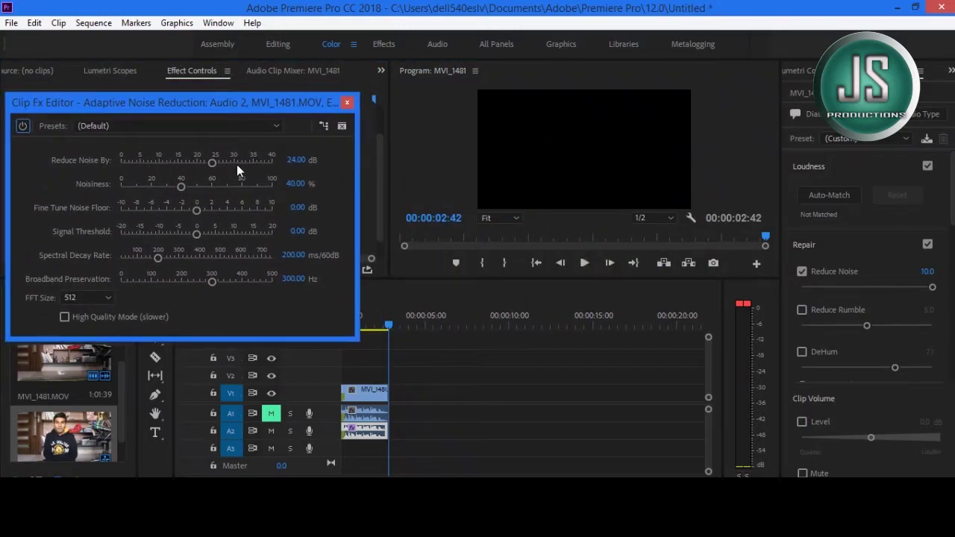
pyautogui.moveTo(290, 102); pyautogui.dragTo(295, 42)
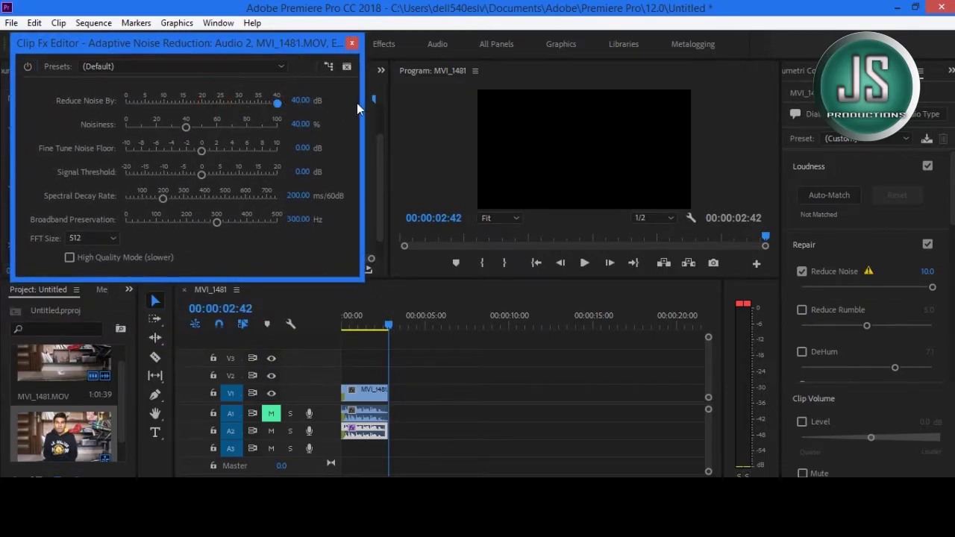
pyautogui.moveTo(388, 326); pyautogui.dragTo(331, 330)
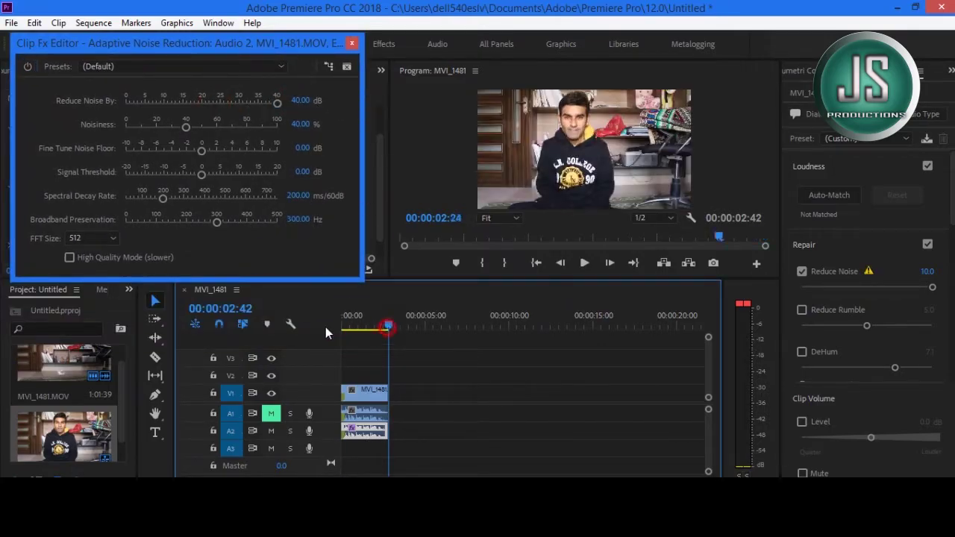
pyautogui.click(584, 263)
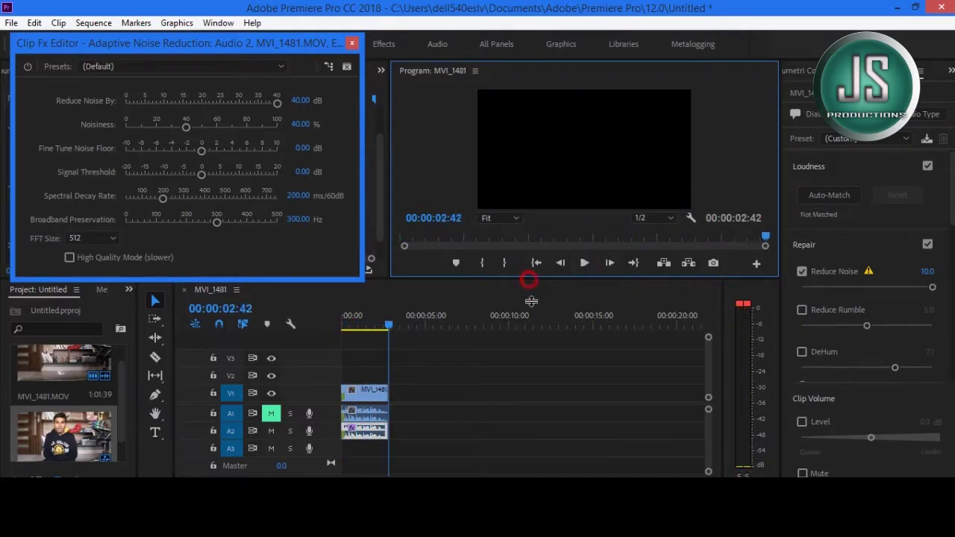
pyautogui.moveTo(536, 325); pyautogui.dragTo(535, 326)
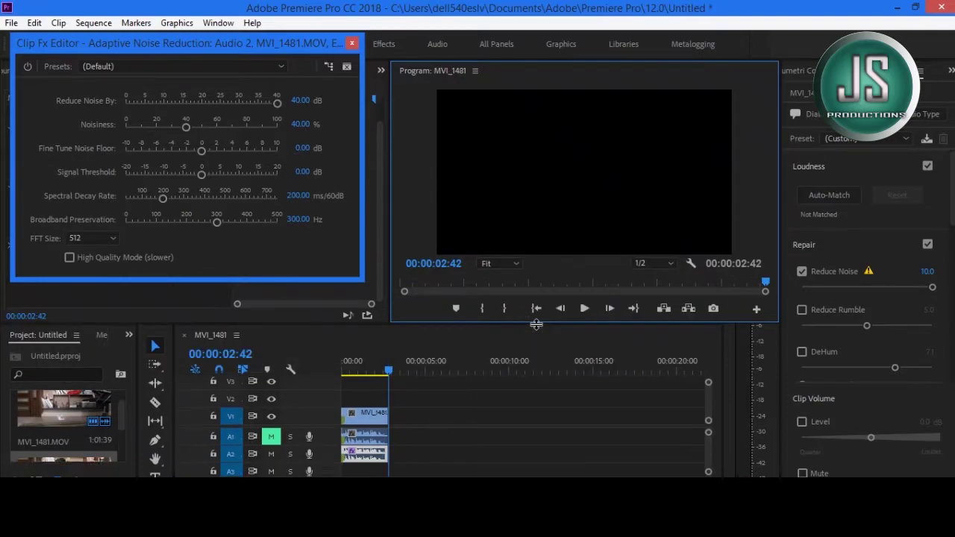
# - Adjust the Noisiness setting and audition the clip from the start
pyautogui.click(187, 127)
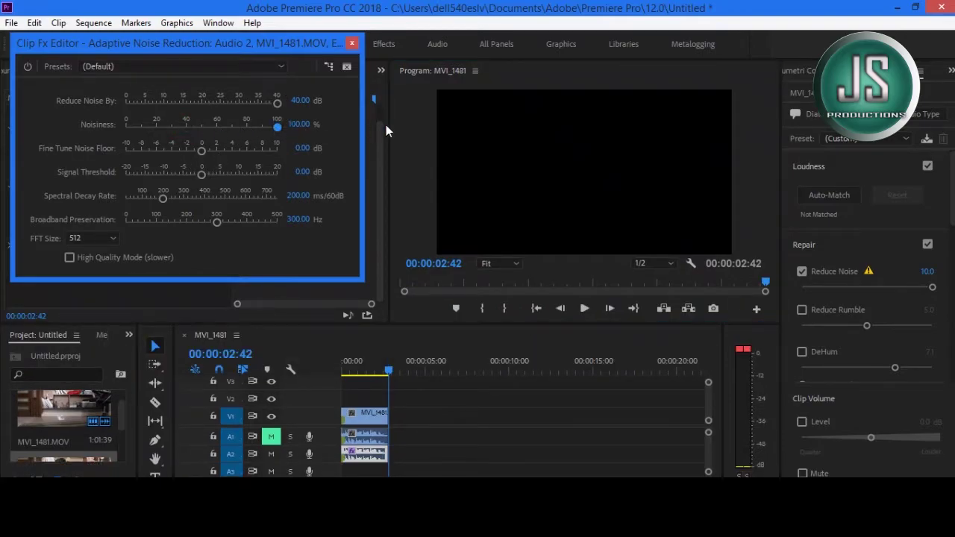
pyautogui.click(584, 308)
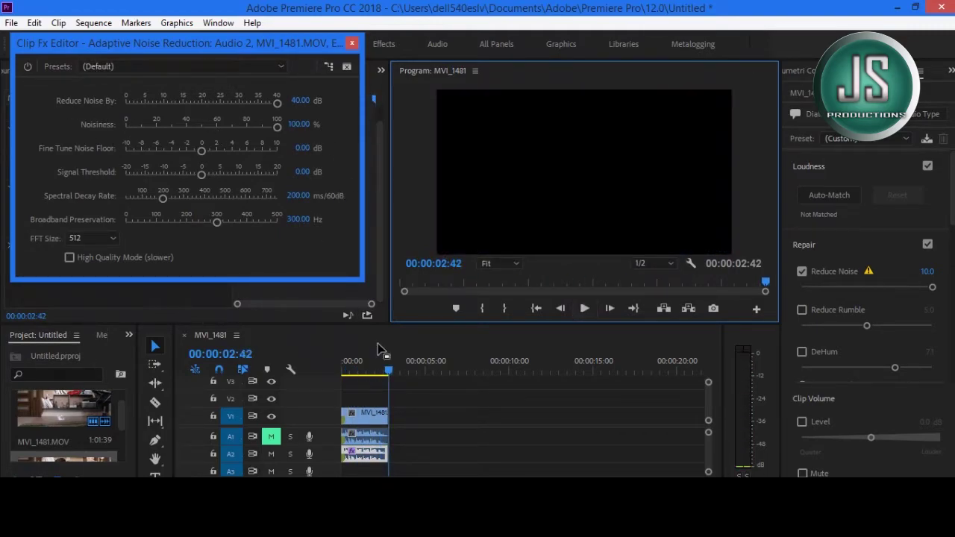
pyautogui.click(347, 361)
pyautogui.press('\\')
pyautogui.click(585, 310)
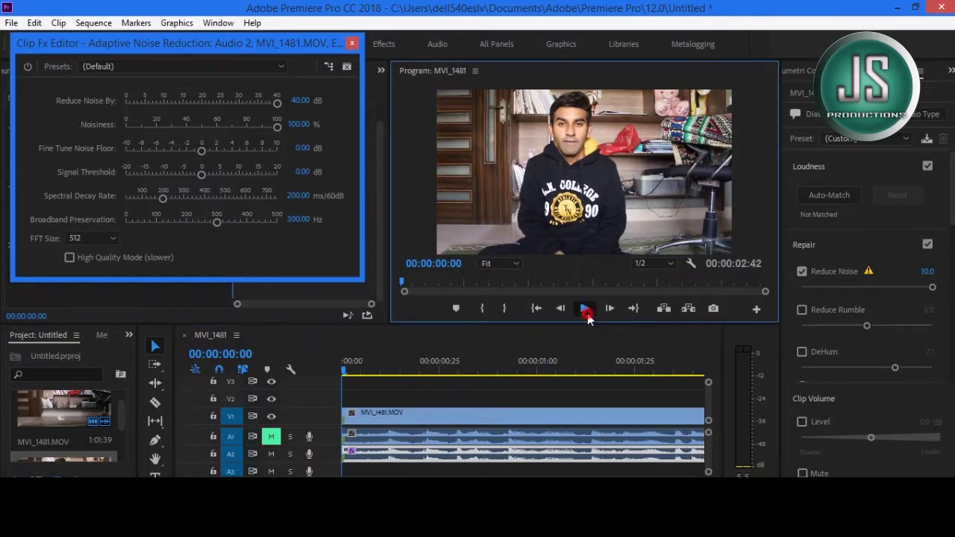
pyautogui.press('space')
pyautogui.moveTo(392, 369); pyautogui.dragTo(345, 370)
pyautogui.click(584, 309)
pyautogui.click(584, 310)
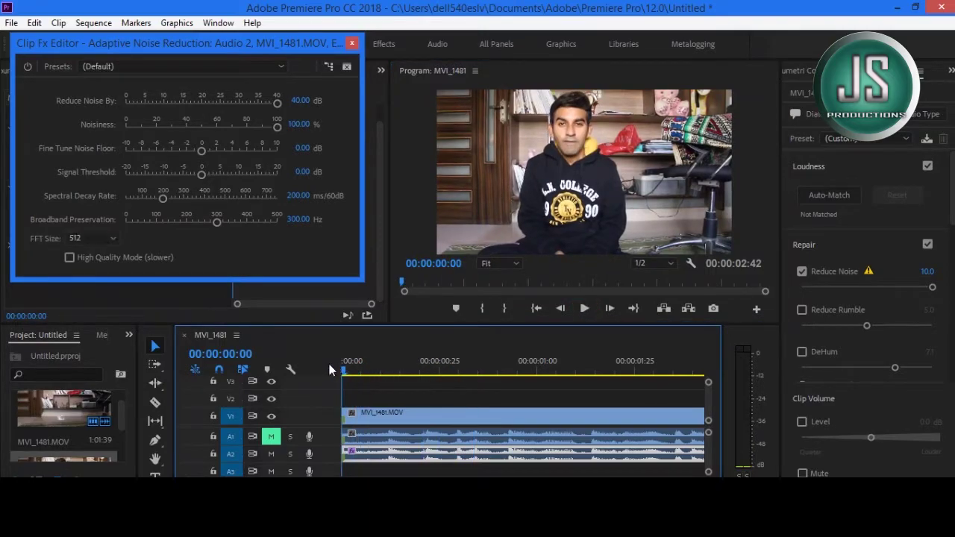
pyautogui.press('End')
# - Set Fine Tune Noise Floor to 0.00 dB after auditioning, then close the editor
pyautogui.moveTo(202, 151); pyautogui.dragTo(234, 153)
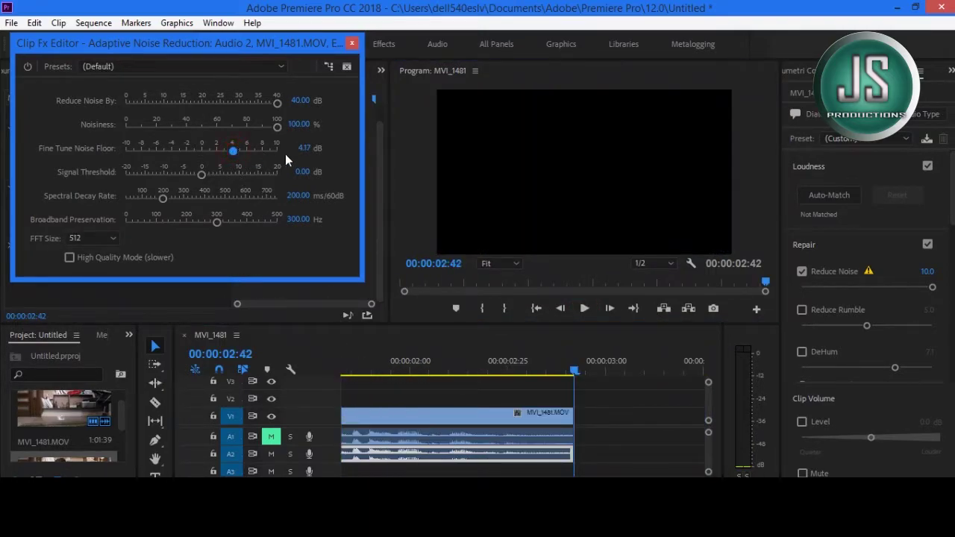
pyautogui.press('Home')
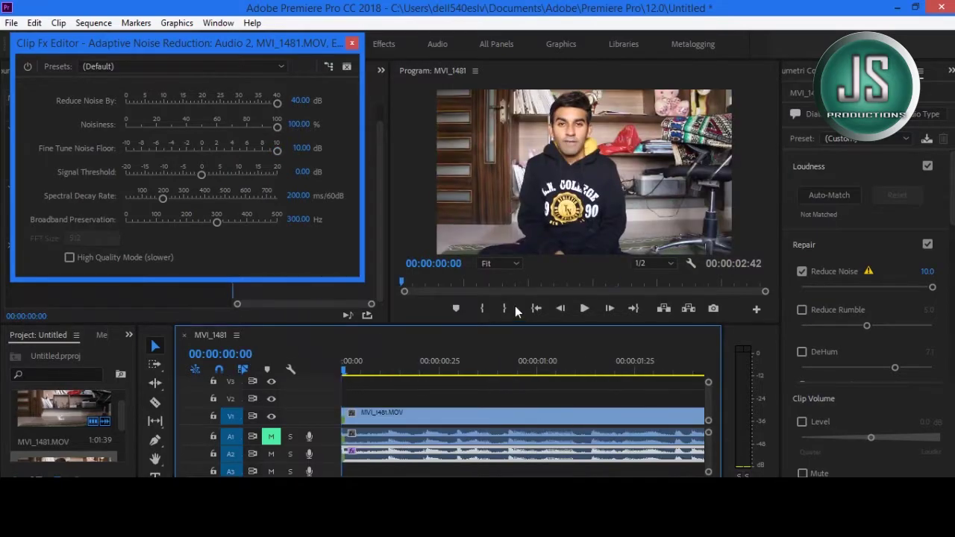
pyautogui.click(584, 308)
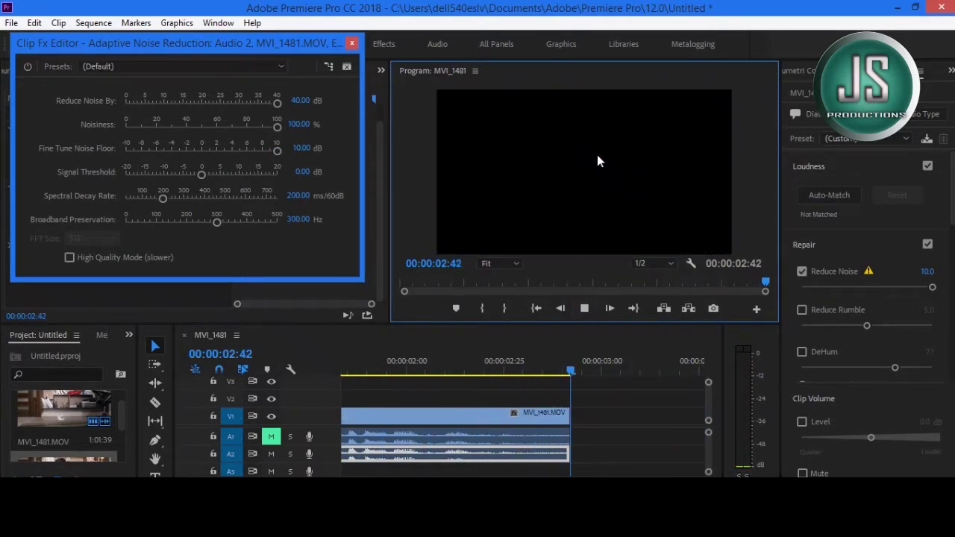
pyautogui.moveTo(276, 151); pyautogui.dragTo(206, 152)
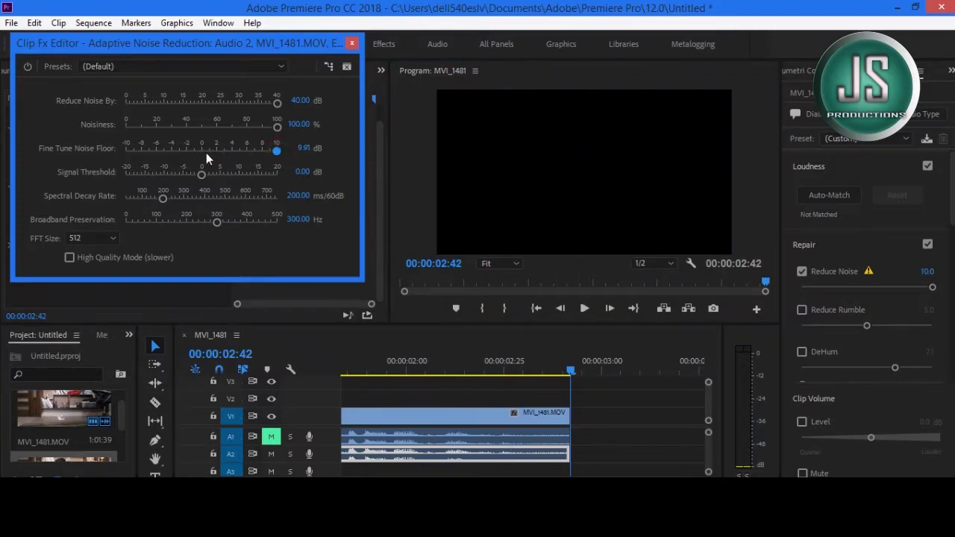
pyautogui.click(299, 147)
pyautogui.click(302, 147)
pyautogui.write('0')
pyautogui.press('Return')
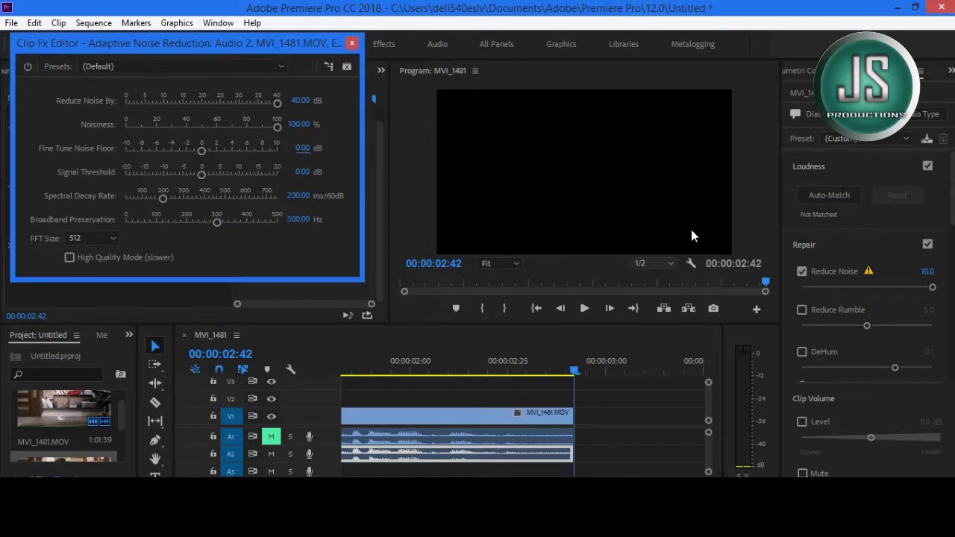
pyautogui.click(352, 45)
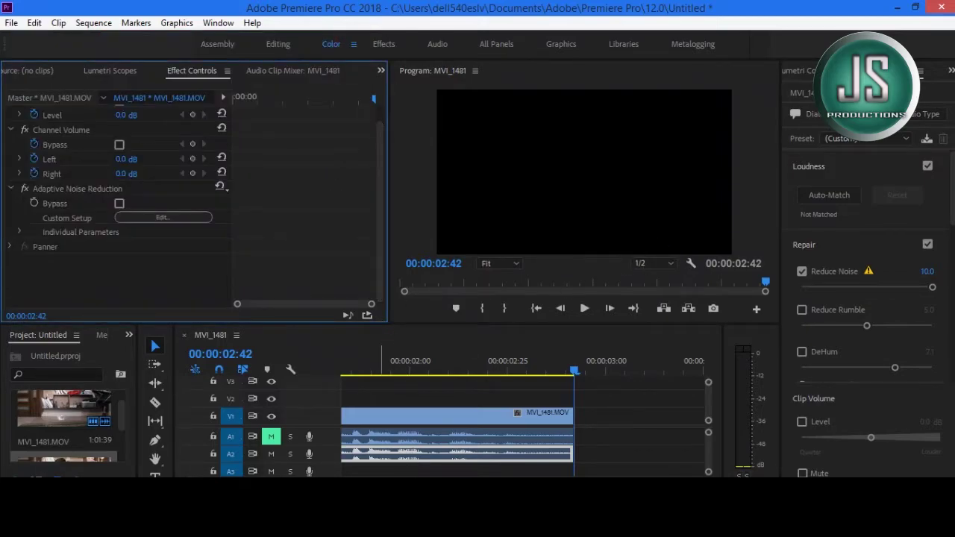
# - Turn on Clarity Dynamics and the dialogue EQ in Essential Sound
pyautogui.press('-')
pyautogui.press('-')
pyautogui.click(358, 364)
pyautogui.press('Home')
pyautogui.click(927, 250)
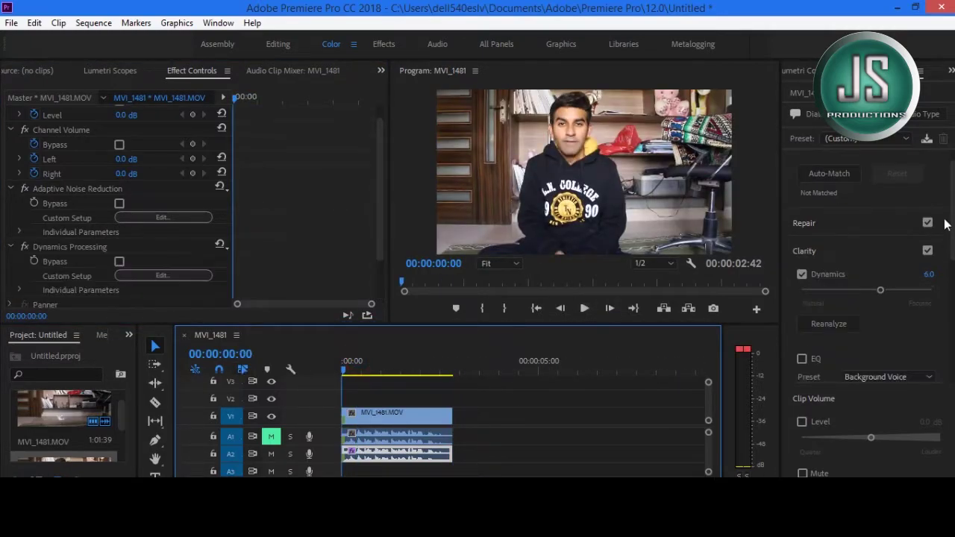
pyautogui.scroll(-3, 927, 243)
pyautogui.click(801, 284)
# - Try EQ Amount at 10.0 with playback, then lower it to 6.0
pyautogui.scroll(-3, 813, 304)
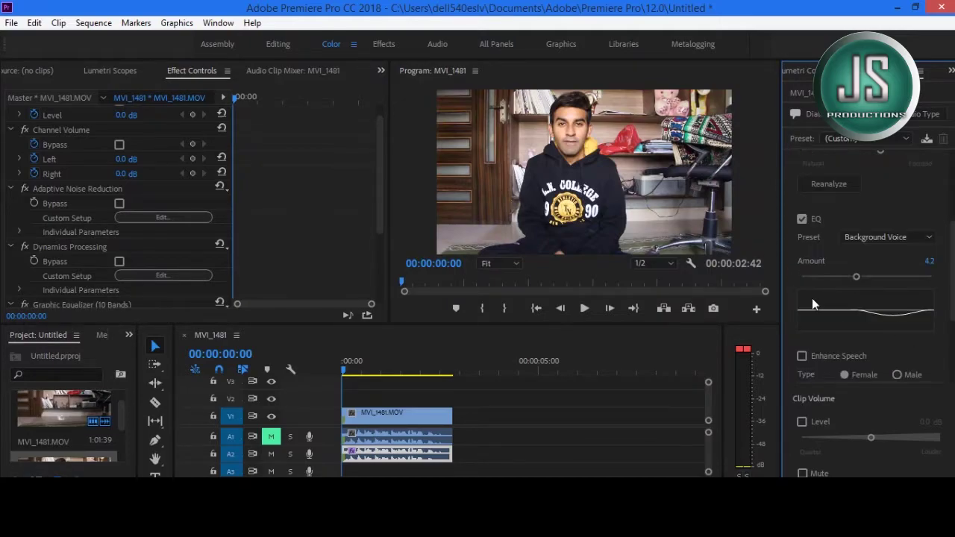
pyautogui.moveTo(857, 277); pyautogui.dragTo(944, 287)
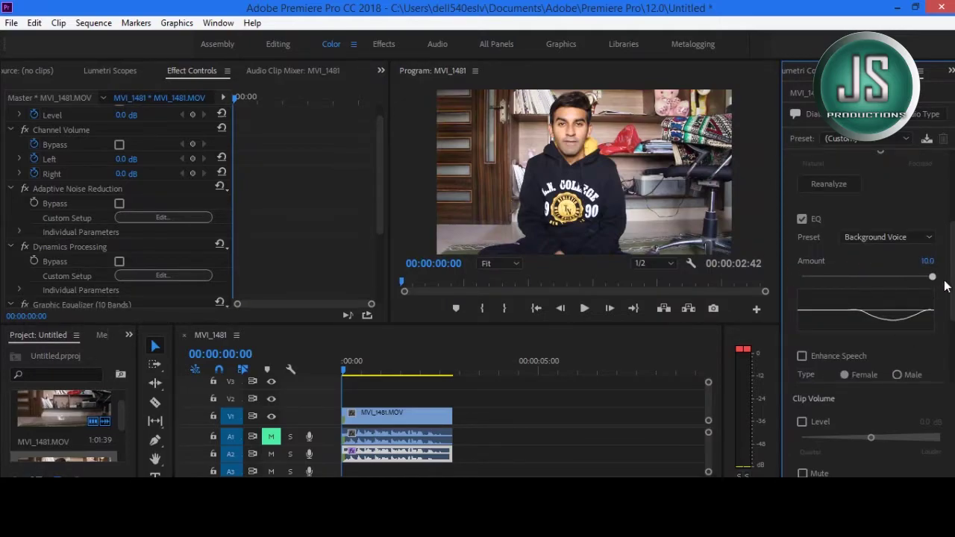
pyautogui.click(584, 308)
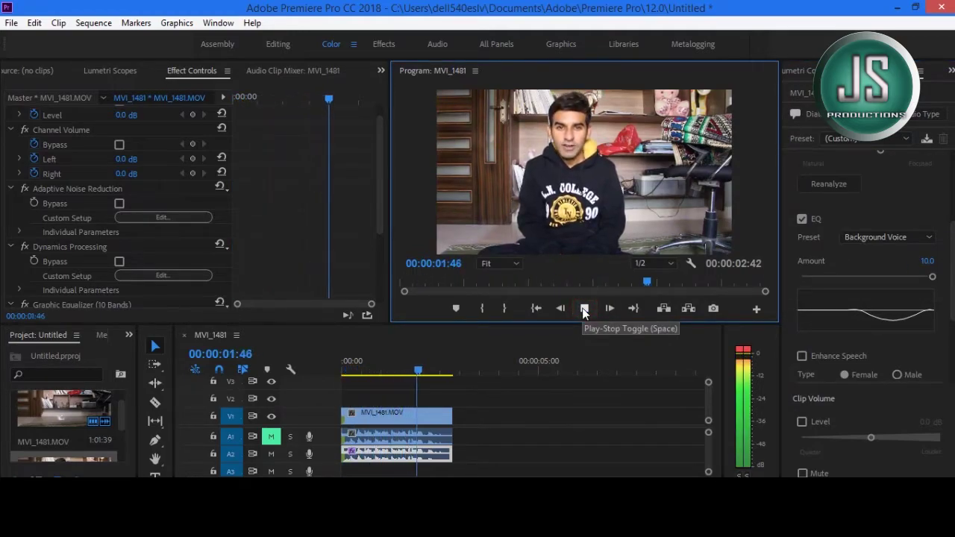
pyautogui.click(932, 278)
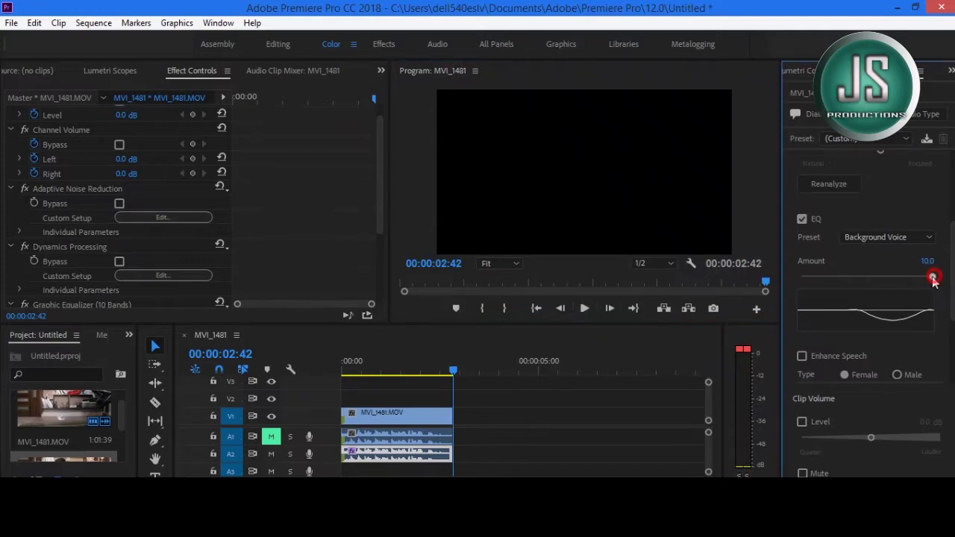
pyautogui.moveTo(899, 279); pyautogui.dragTo(880, 278)
pyautogui.click(584, 309)
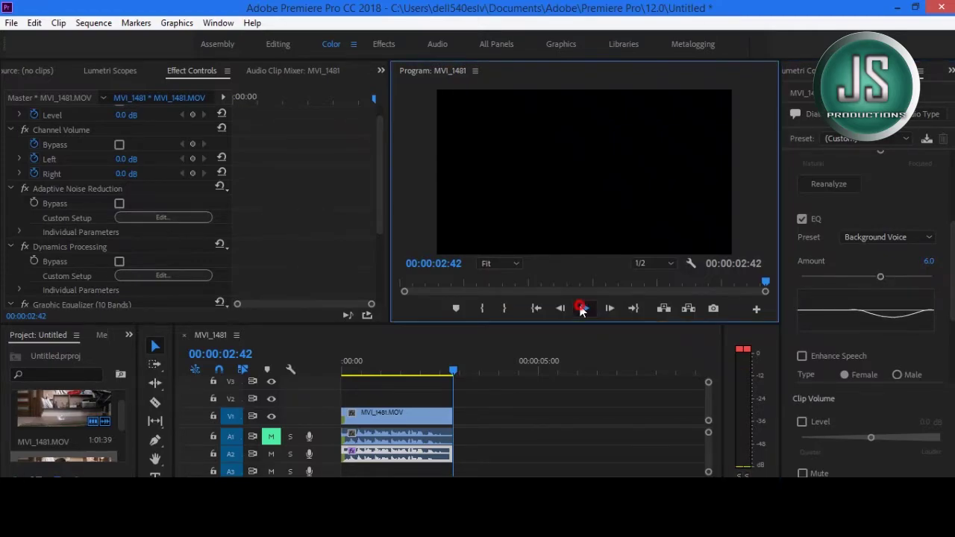
pyautogui.moveTo(383, 176); pyautogui.dragTo(373, 238)
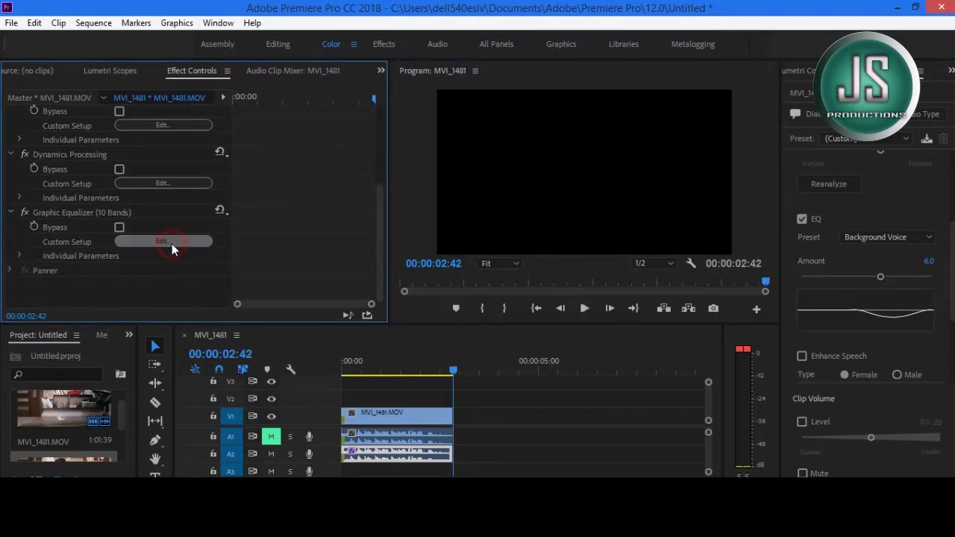
# - Open the Graphic Equalizer editor and cut the <31 Hz and >16k Hz bands to -24
pyautogui.click(170, 242)
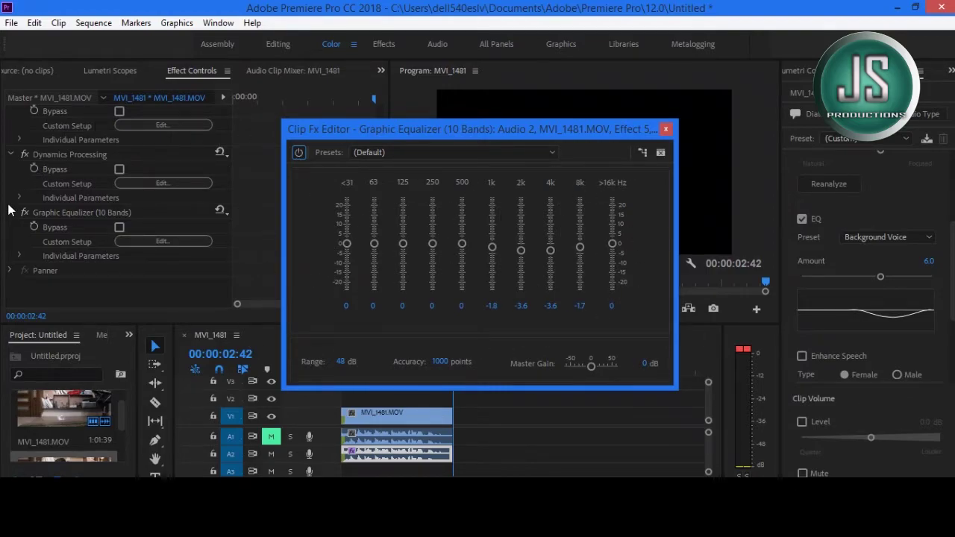
pyautogui.moveTo(373, 129); pyautogui.dragTo(74, 53)
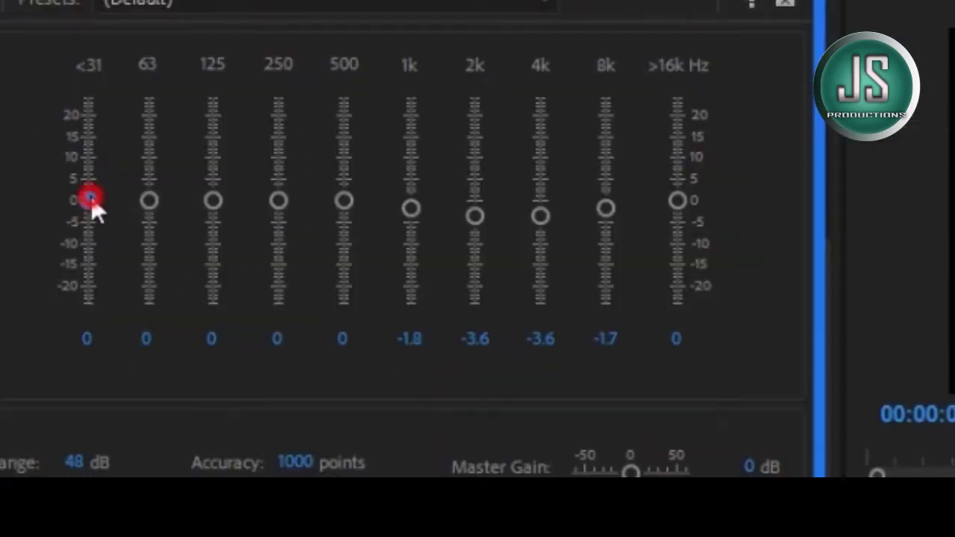
pyautogui.moveTo(105, 329); pyautogui.dragTo(384, 311)
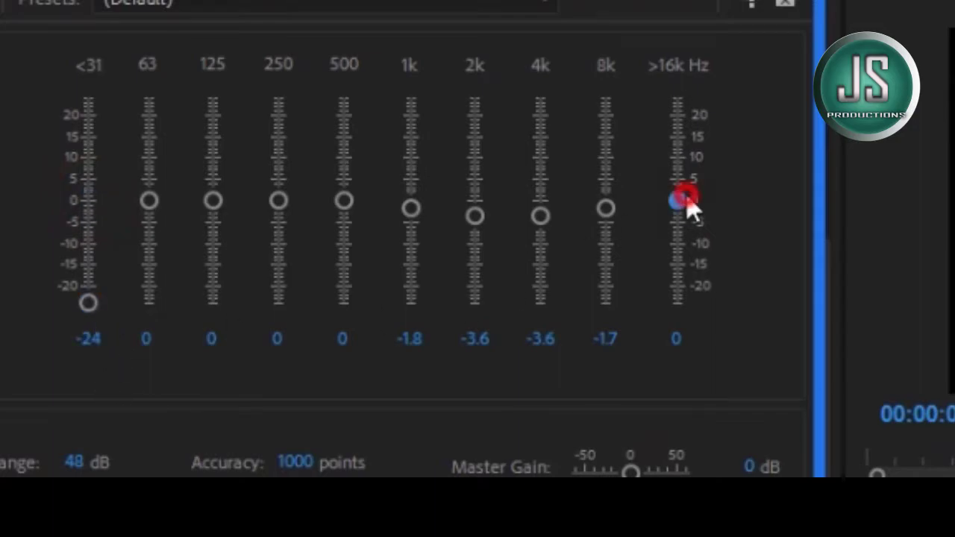
pyautogui.moveTo(677, 200); pyautogui.dragTo(676, 302)
pyautogui.doubleClick(45, 123)
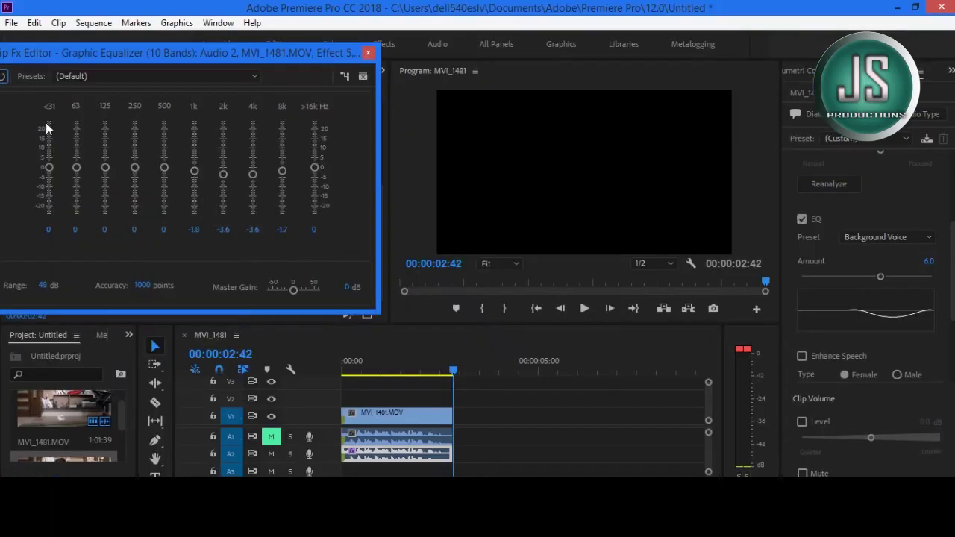
pyautogui.doubleClick(315, 136)
pyautogui.moveTo(56, 229); pyautogui.dragTo(52, 224)
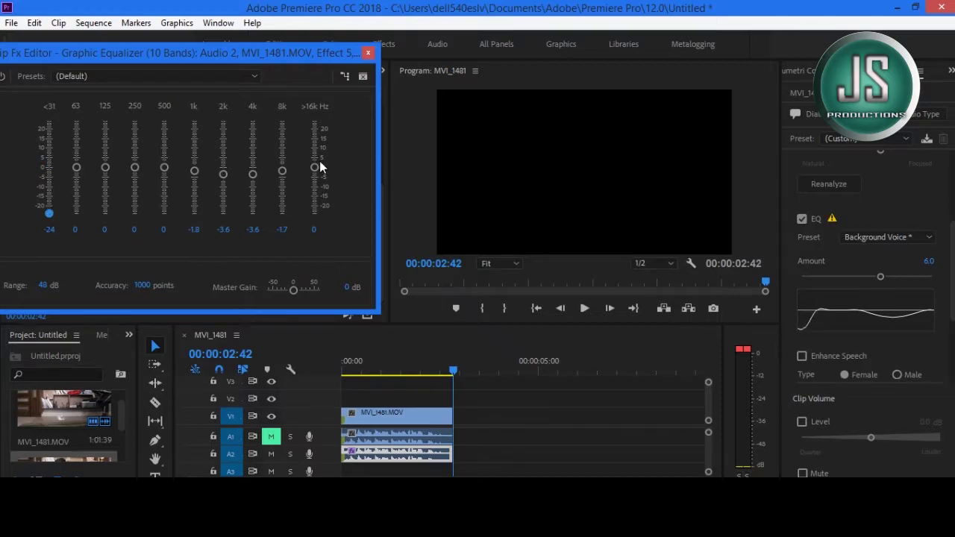
pyautogui.moveTo(319, 166); pyautogui.dragTo(314, 213)
pyautogui.click(302, 366)
pyautogui.press('Home')
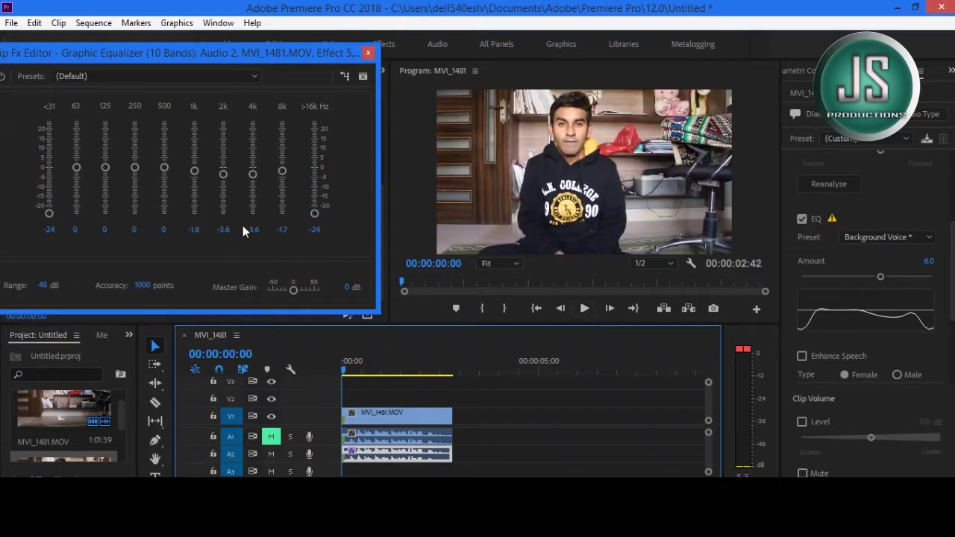
# - Type 0 into the 1k, 2k, 4k and 8k band values and play the clip
pyautogui.click(192, 229)
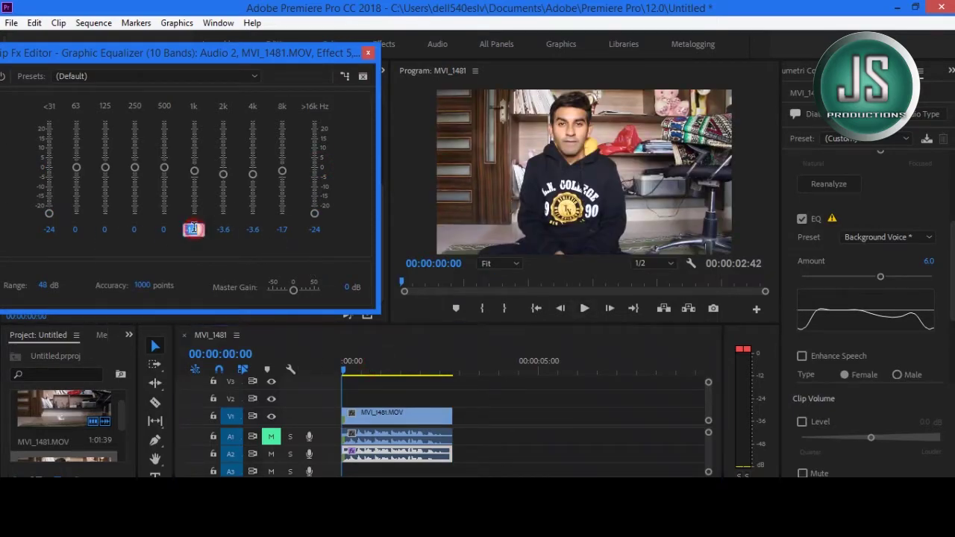
pyautogui.write('0')
pyautogui.click(223, 229)
pyautogui.click(253, 229)
pyautogui.write('0')
pyautogui.click(286, 234)
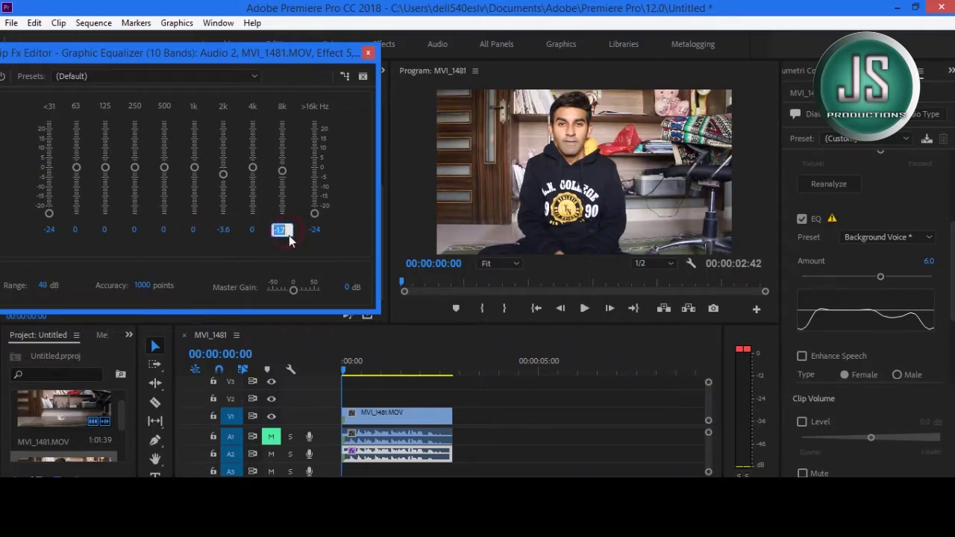
pyautogui.write('0')
pyautogui.click(584, 309)
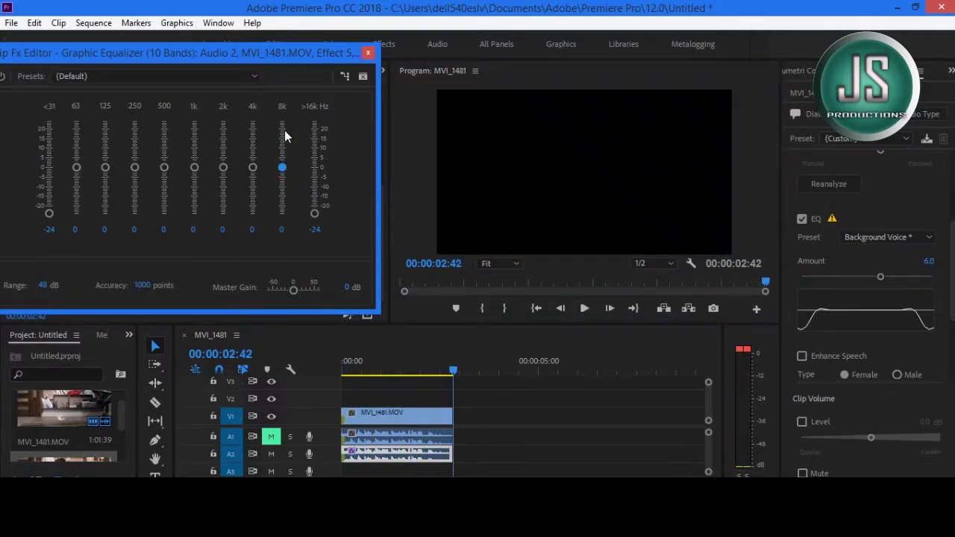
# - Boost the 8k band, audition it, then set it to 10
pyautogui.moveTo(282, 167); pyautogui.dragTo(282, 120)
pyautogui.click(587, 309)
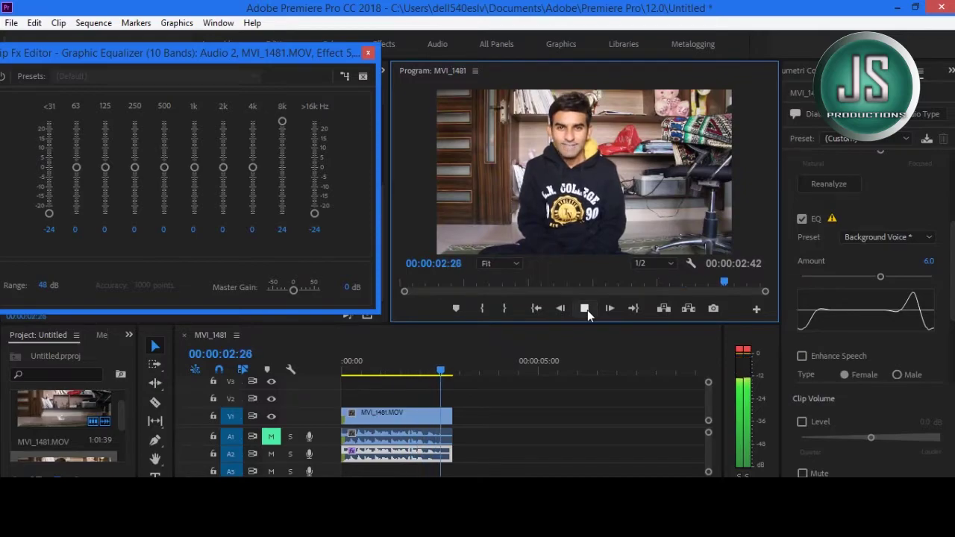
pyautogui.moveTo(284, 122); pyautogui.dragTo(285, 143)
pyautogui.click(281, 230)
pyautogui.write('10')
pyautogui.press('Return')
pyautogui.click(584, 308)
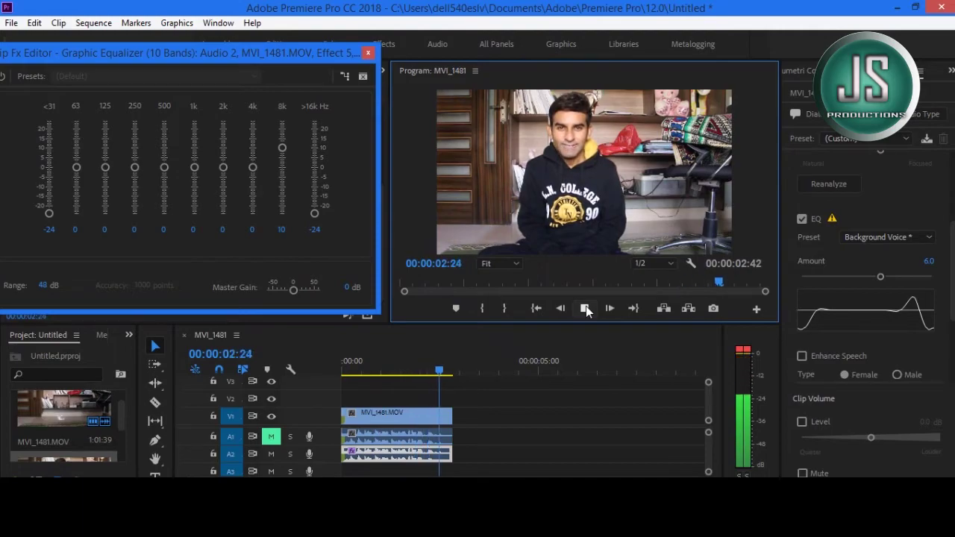
# - Test the 4k band at 24 and -11.3 with playback, then return it to 0
pyautogui.moveTo(254, 169); pyautogui.dragTo(251, 97)
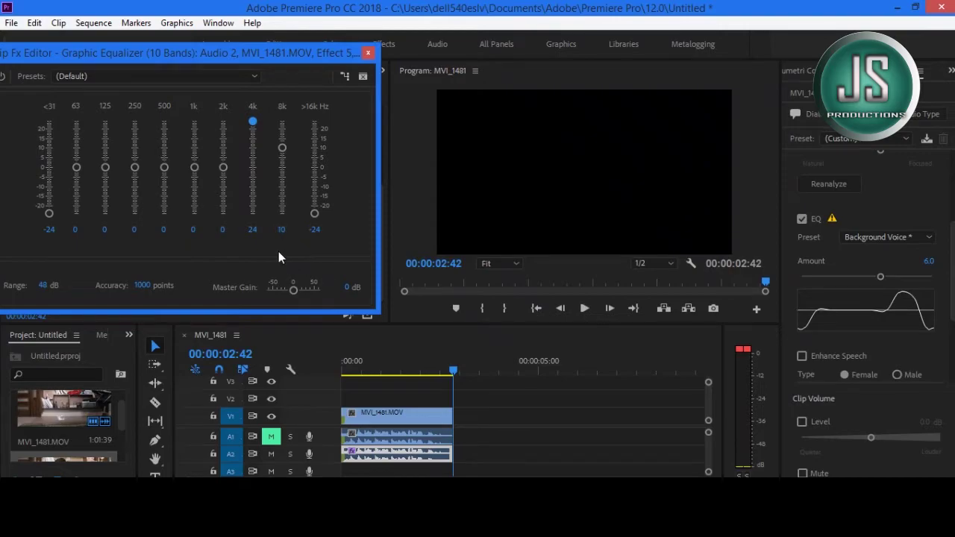
pyautogui.click(585, 308)
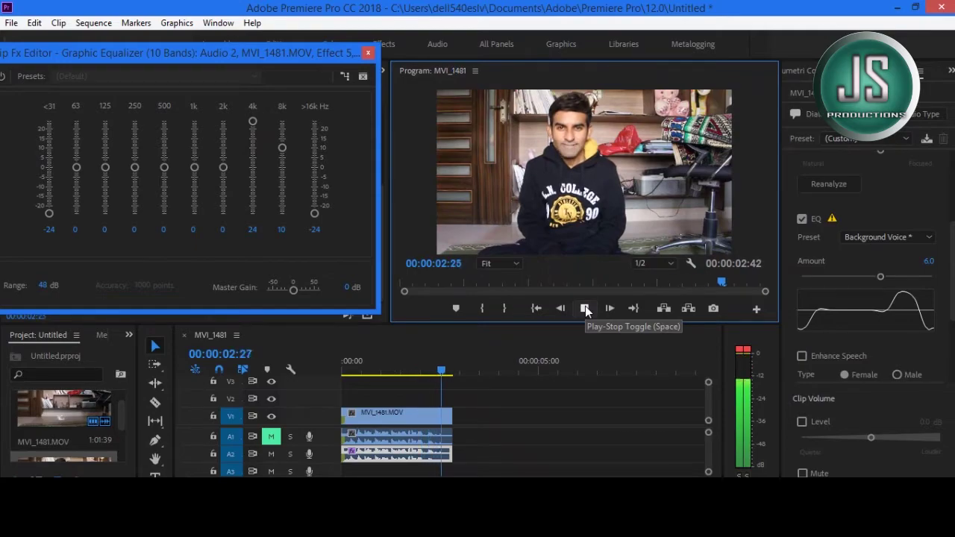
pyautogui.click(252, 123)
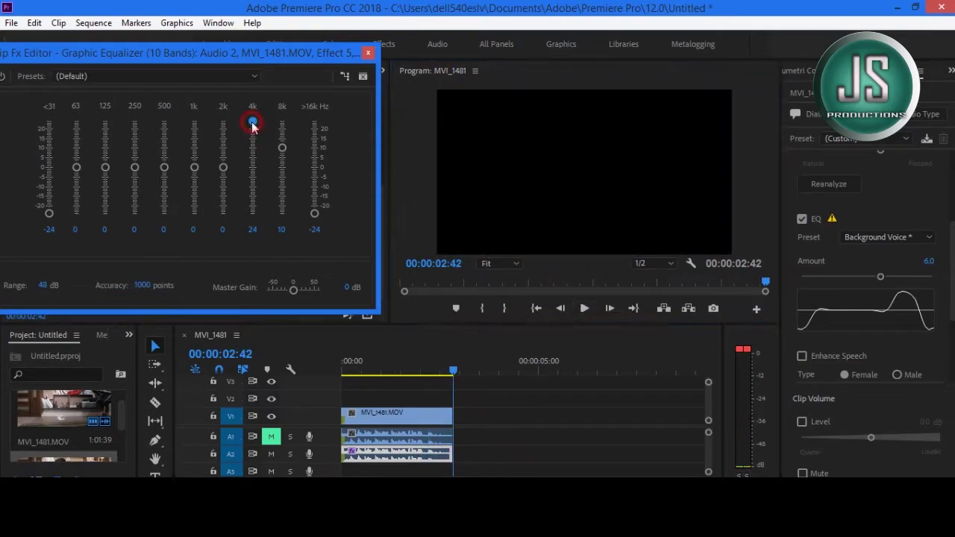
pyautogui.moveTo(254, 165); pyautogui.dragTo(253, 189)
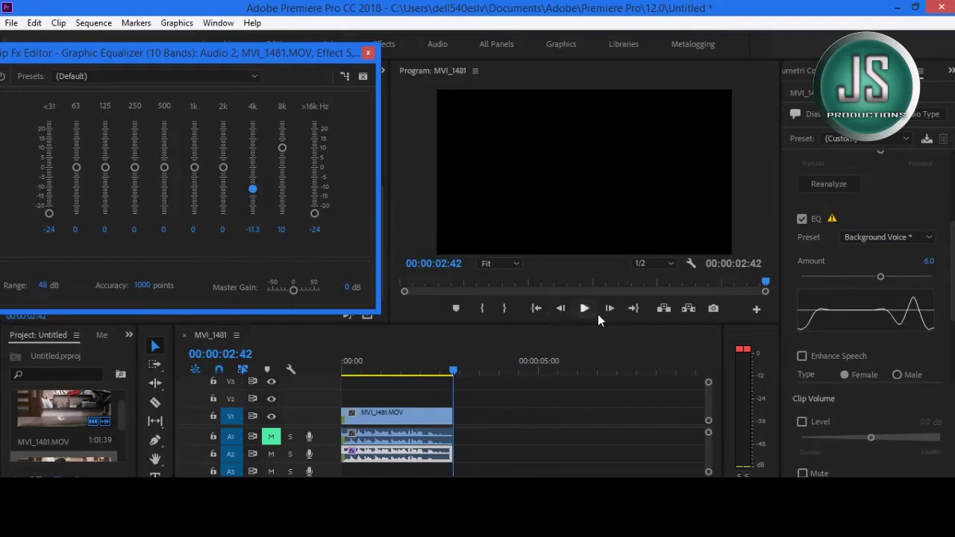
pyautogui.click(583, 311)
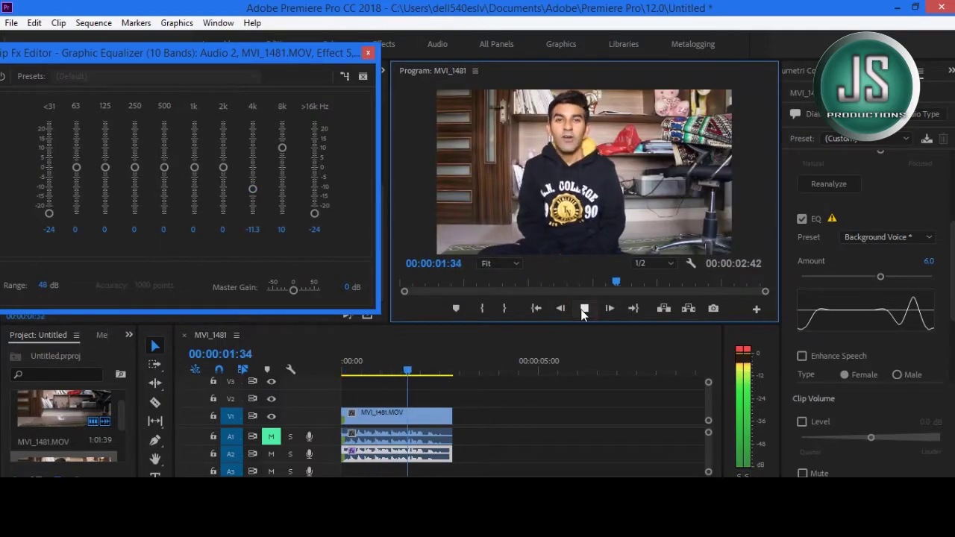
pyautogui.click(254, 174)
pyautogui.click(252, 229)
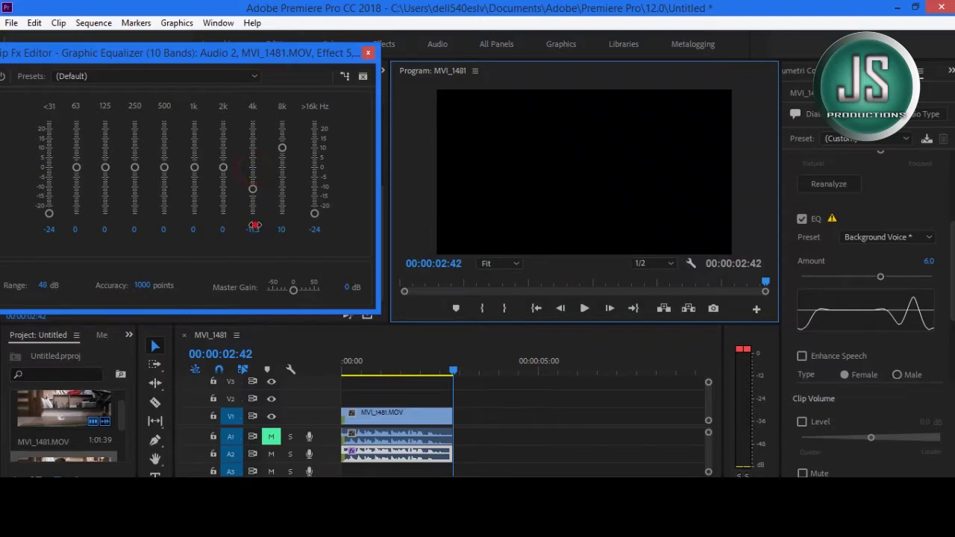
pyautogui.click(287, 258)
pyautogui.click(223, 169)
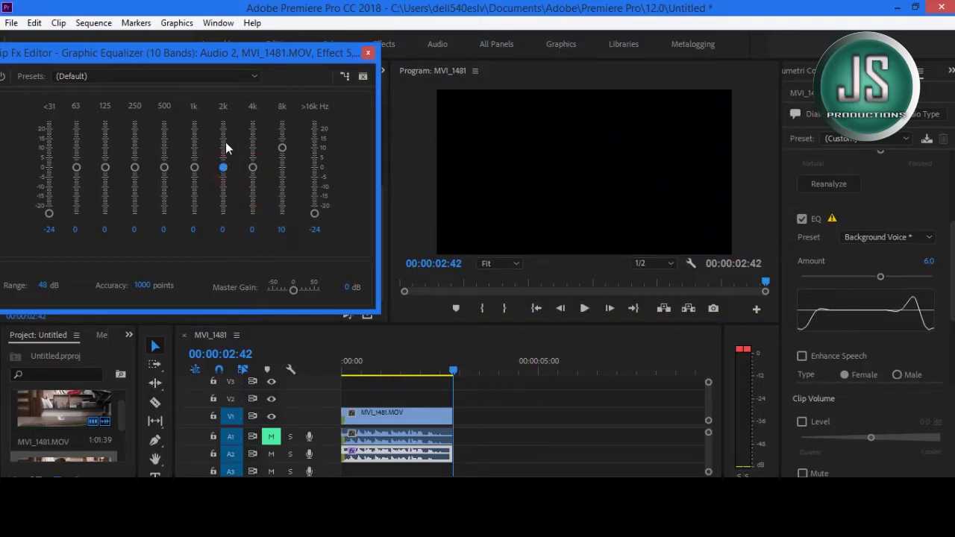
# - Audition the 2k band at maximum, at -5 and at about -19.6 dB
pyautogui.moveTo(227, 107); pyautogui.dragTo(227, 108)
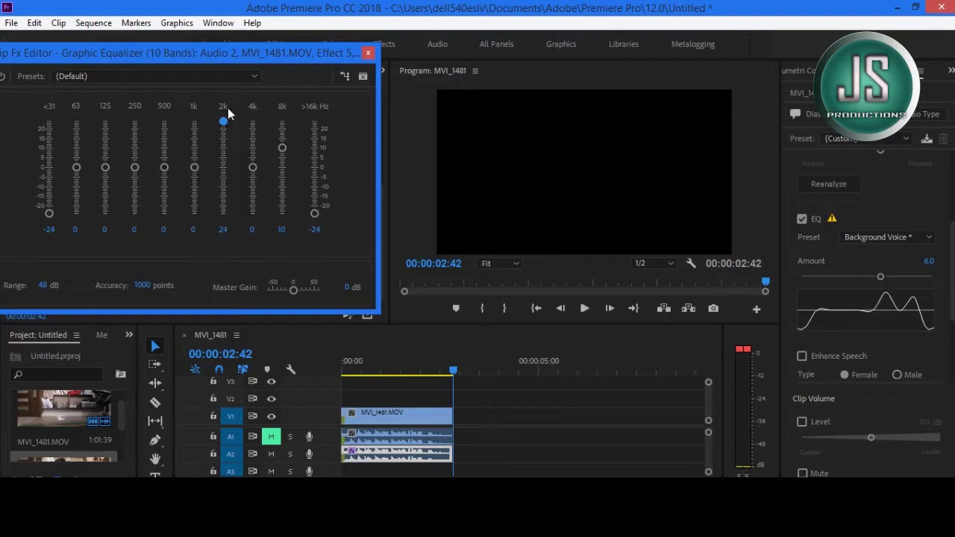
pyautogui.click(583, 309)
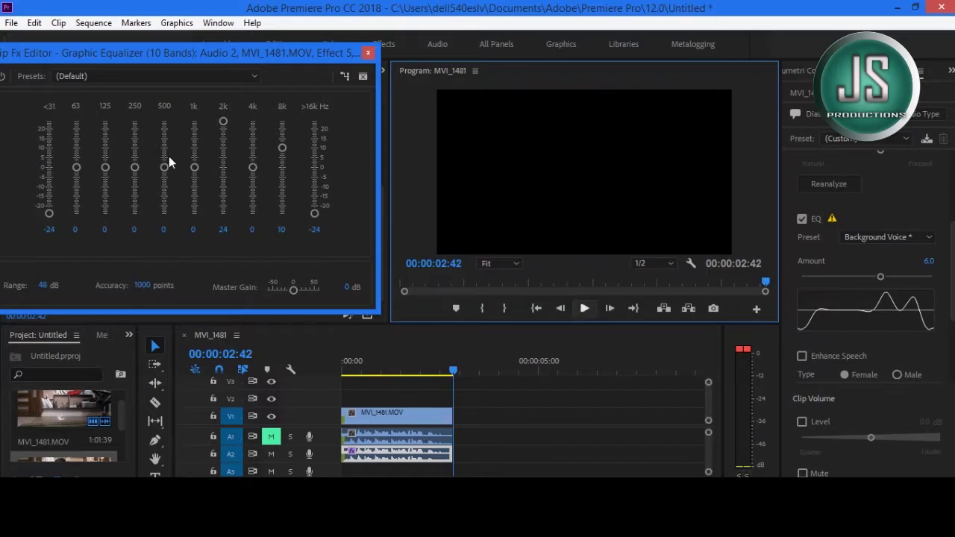
pyautogui.click(223, 122)
pyautogui.click(223, 229)
pyautogui.write('-5')
pyautogui.click(328, 245)
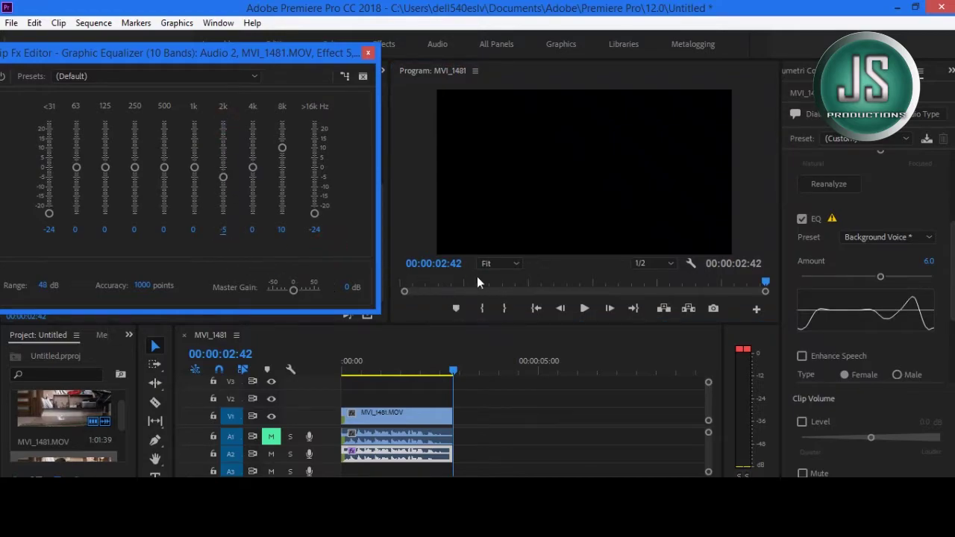
pyautogui.click(584, 308)
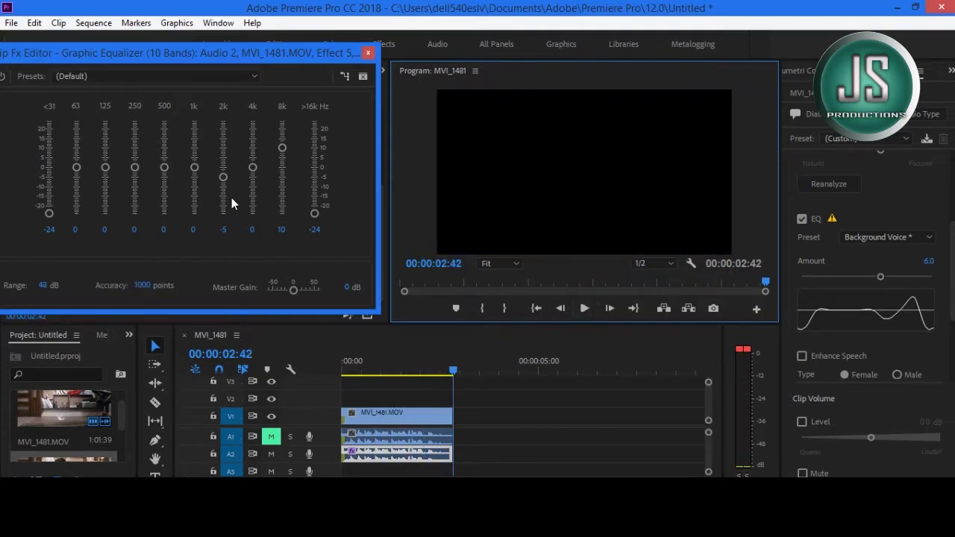
pyautogui.moveTo(221, 194); pyautogui.dragTo(222, 205)
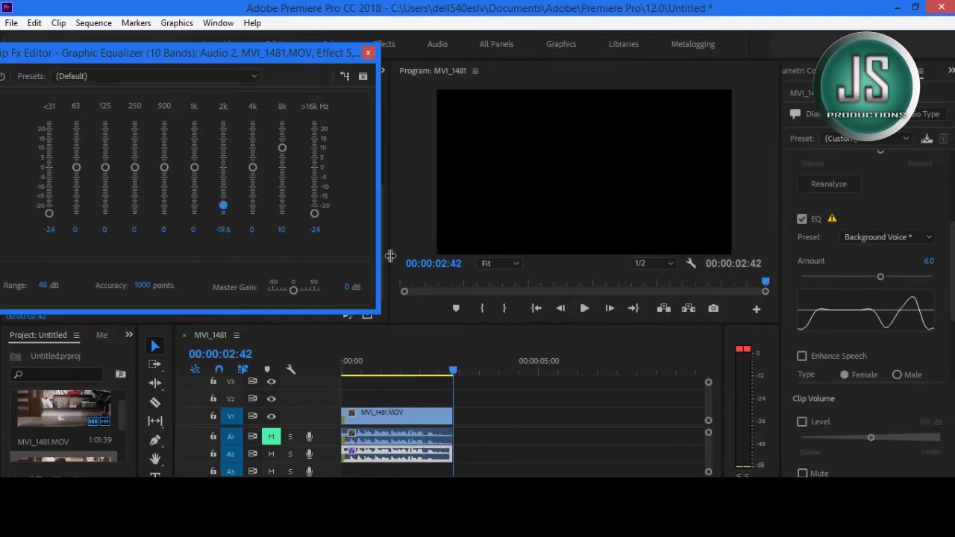
pyautogui.click(587, 308)
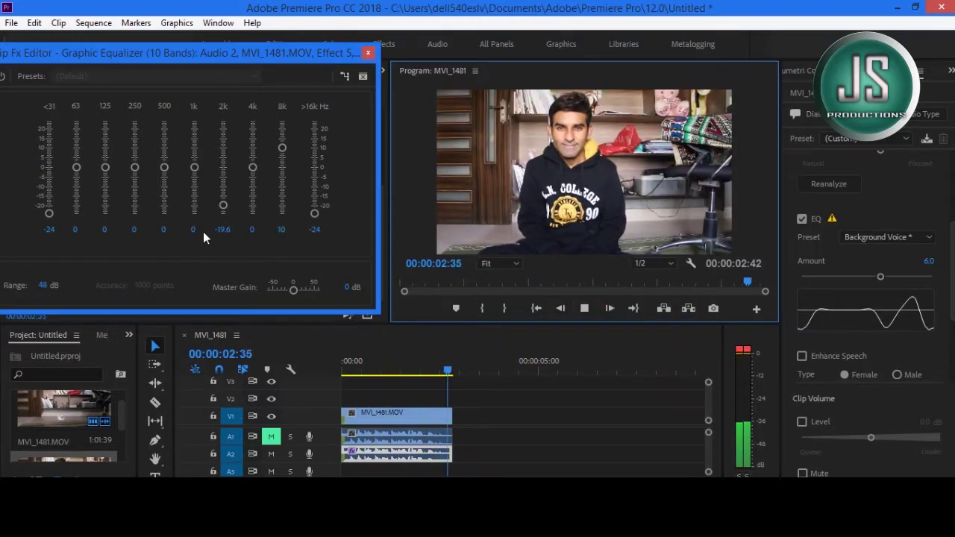
# - Reset the 2k band to 0 and boost the 1k band to 24 dB
pyautogui.click(222, 229)
pyautogui.write('0')
pyautogui.click(253, 248)
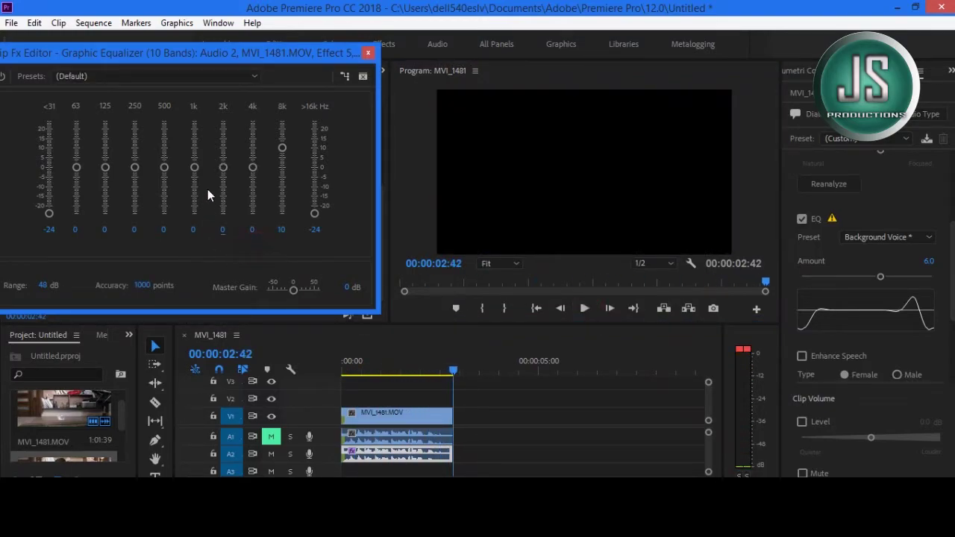
pyautogui.moveTo(198, 170); pyautogui.dragTo(199, 112)
# - Play the 1k boost, then cut the 1k band to -10 dB and audition it
pyautogui.click(585, 308)
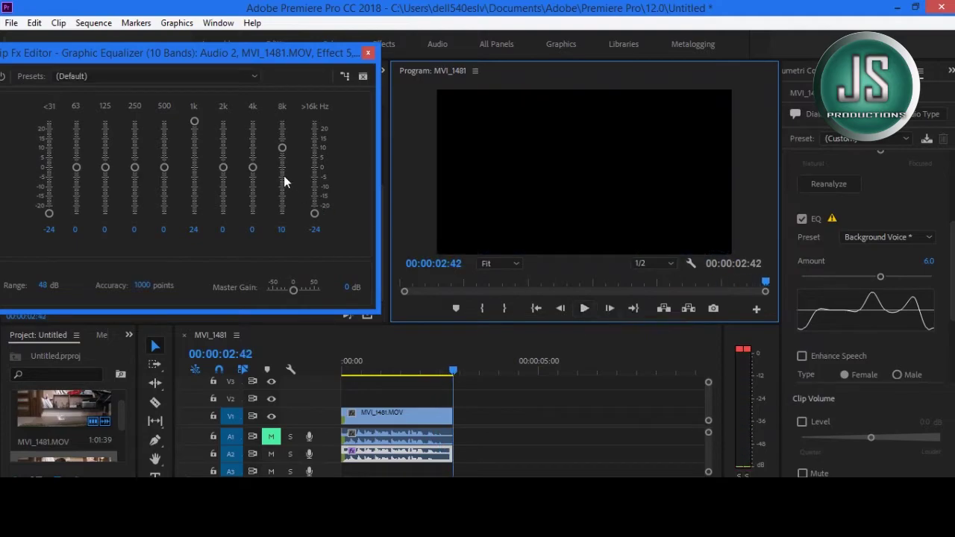
pyautogui.moveTo(192, 129); pyautogui.dragTo(195, 190)
pyautogui.click(193, 231)
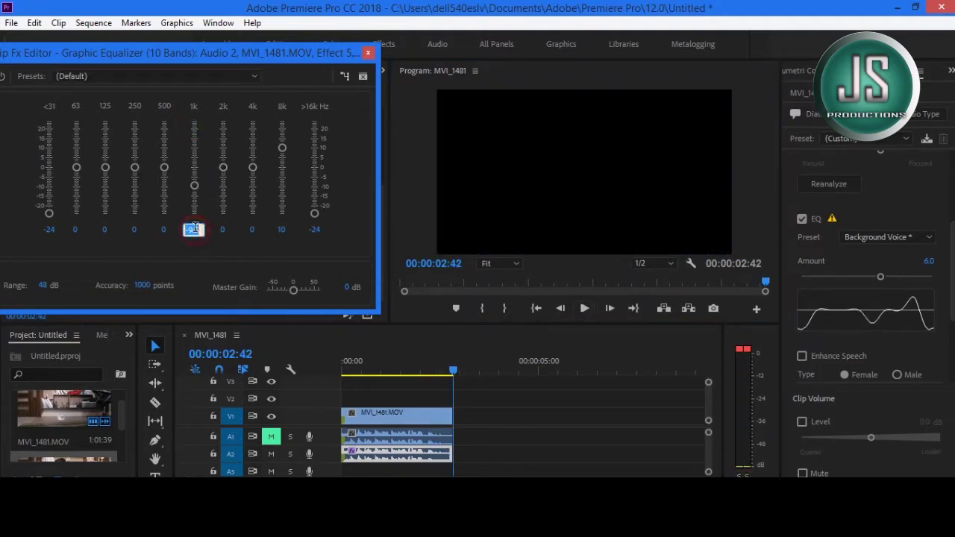
pyautogui.write('-10')
pyautogui.press('Return')
pyautogui.click(584, 308)
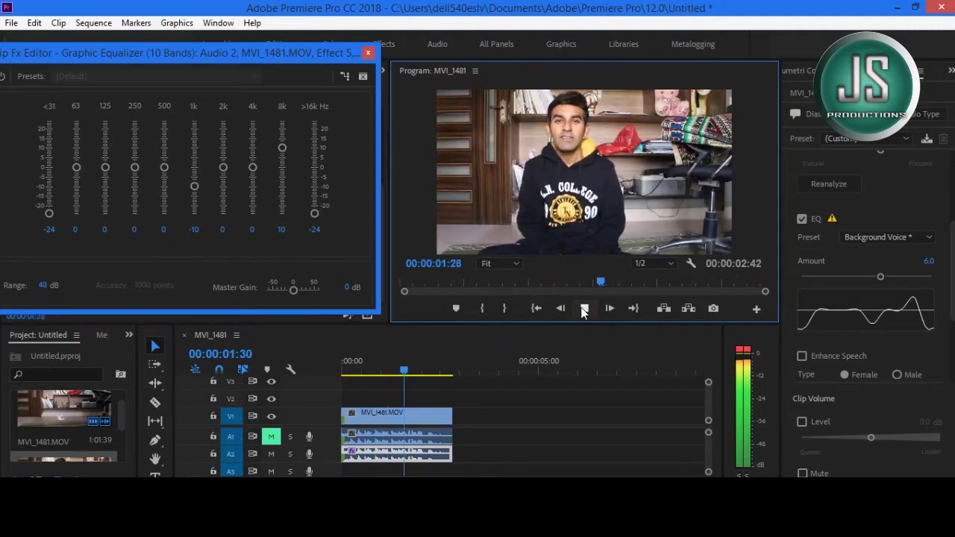
# - Try the 1k band at -24 dB, then set it back to 0
pyautogui.moveTo(194, 186); pyautogui.dragTo(197, 215)
pyautogui.click(584, 308)
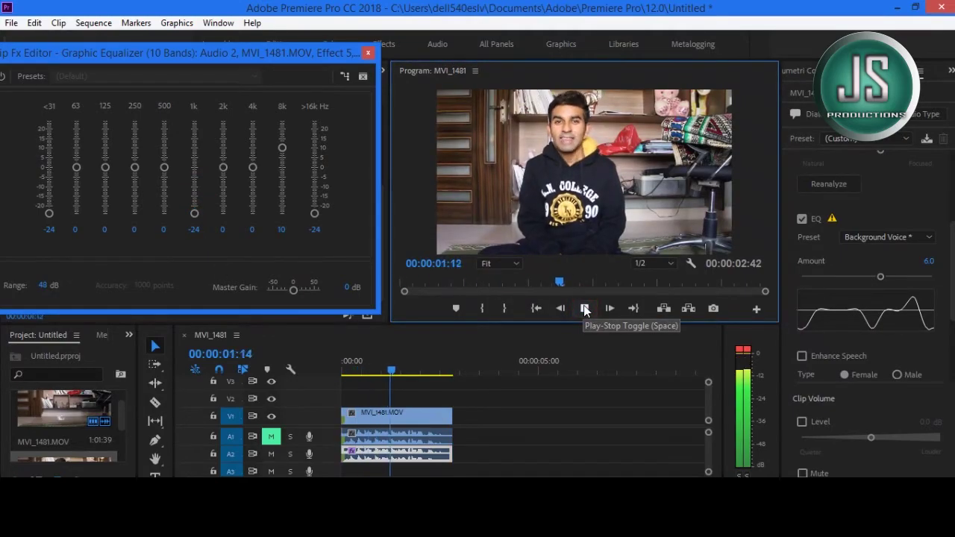
pyautogui.click(193, 169)
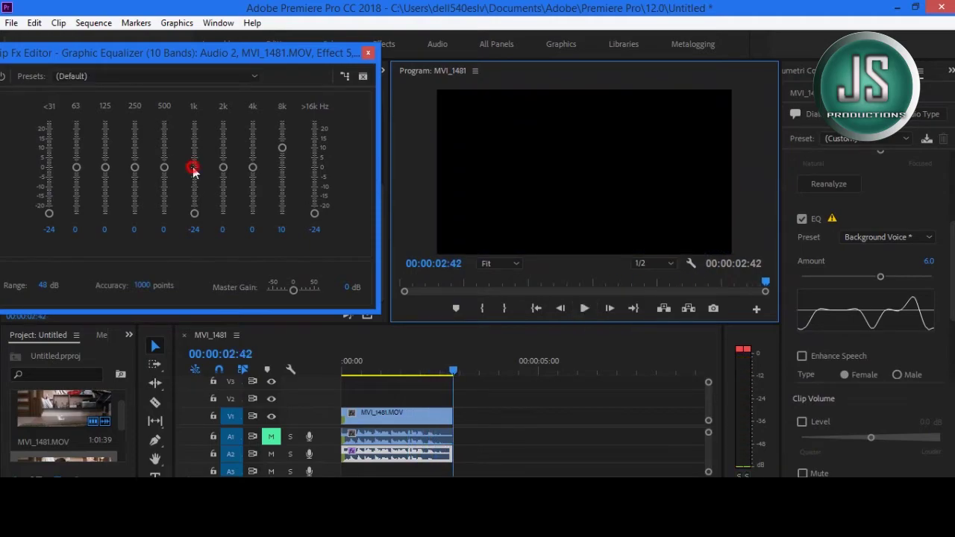
pyautogui.click(194, 229)
pyautogui.write('0')
pyautogui.press('Return')
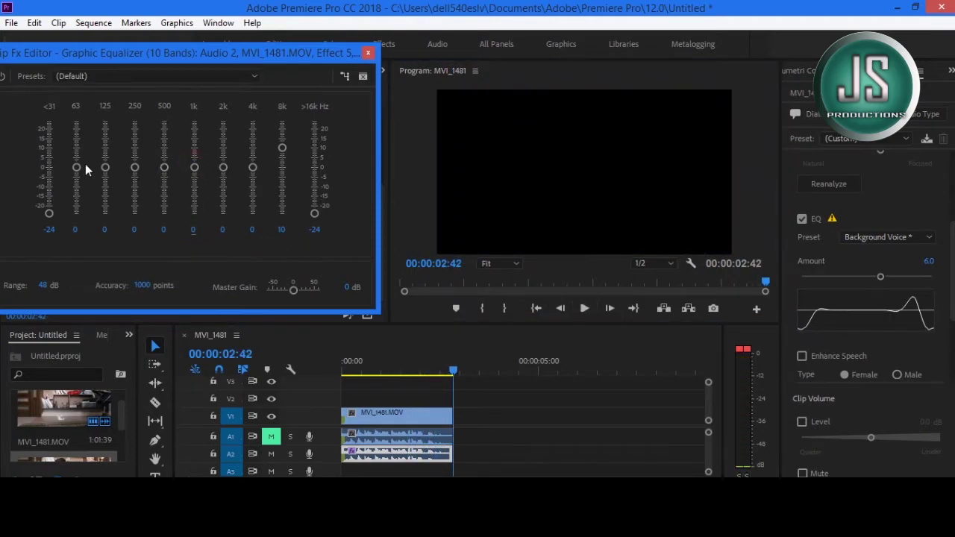
# - Sketch an EQ curve cutting 1k to -9.8 and lifting 4k and 8k to about 8.4 dB
pyautogui.moveTo(79, 184)
pyautogui.mouseDown()
pyautogui.moveTo(139, 162)
pyautogui.moveTo(223, 176)
pyautogui.moveTo(187, 191)
pyautogui.mouseUp()
pyautogui.click(584, 308)
pyautogui.press('space')
pyautogui.click(282, 147)
pyautogui.click(584, 308)
pyautogui.moveTo(282, 147)
pyautogui.mouseDown()
pyautogui.moveTo(256, 171)
pyautogui.moveTo(252, 151)
pyautogui.mouseUp()
pyautogui.click(586, 308)
# - Return the 2k band to 0, play the final EQ, and close the editor
pyautogui.click(224, 180)
pyautogui.moveTo(223, 180); pyautogui.dragTo(224, 167)
pyautogui.click(585, 308)
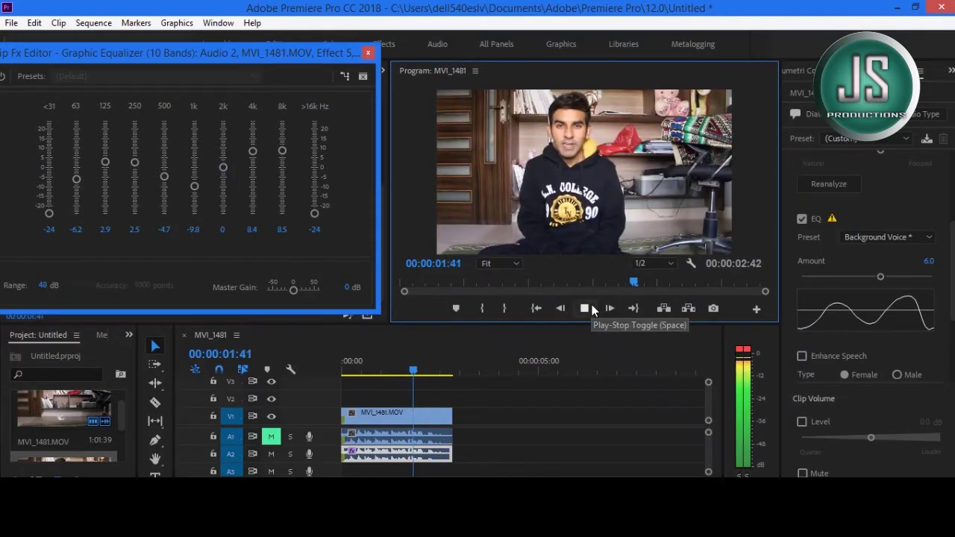
pyautogui.click(588, 309)
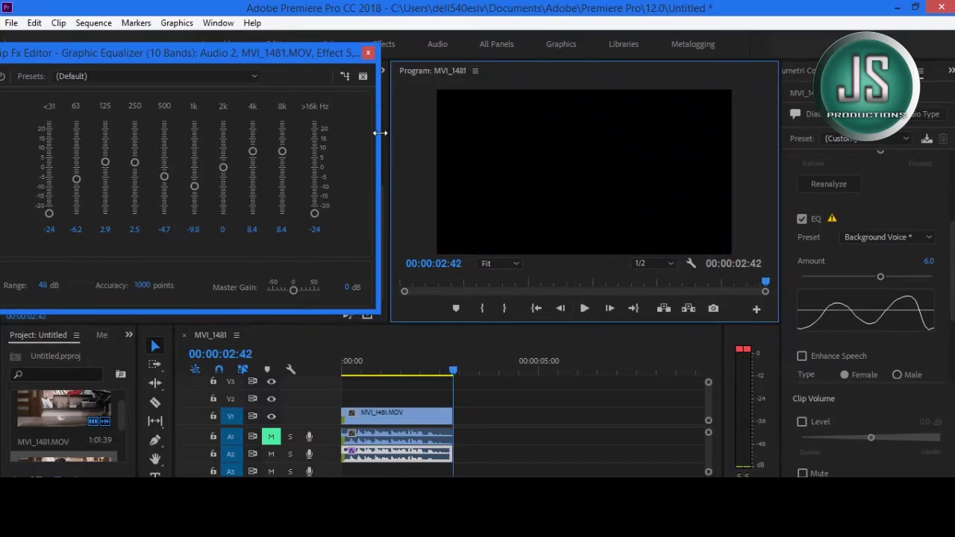
pyautogui.click(367, 53)
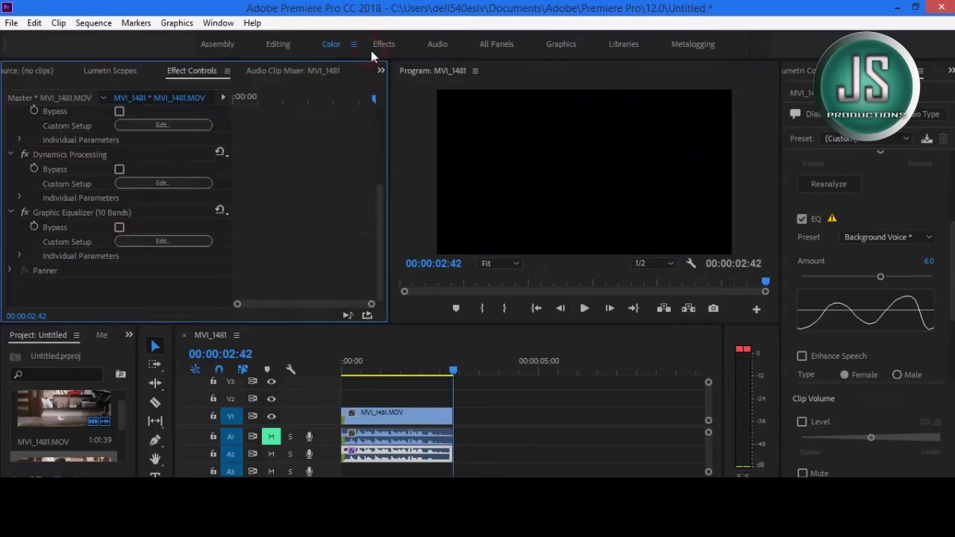
pyautogui.click(270, 454)
pyautogui.click(271, 439)
pyautogui.click(364, 440)
pyautogui.click(584, 308)
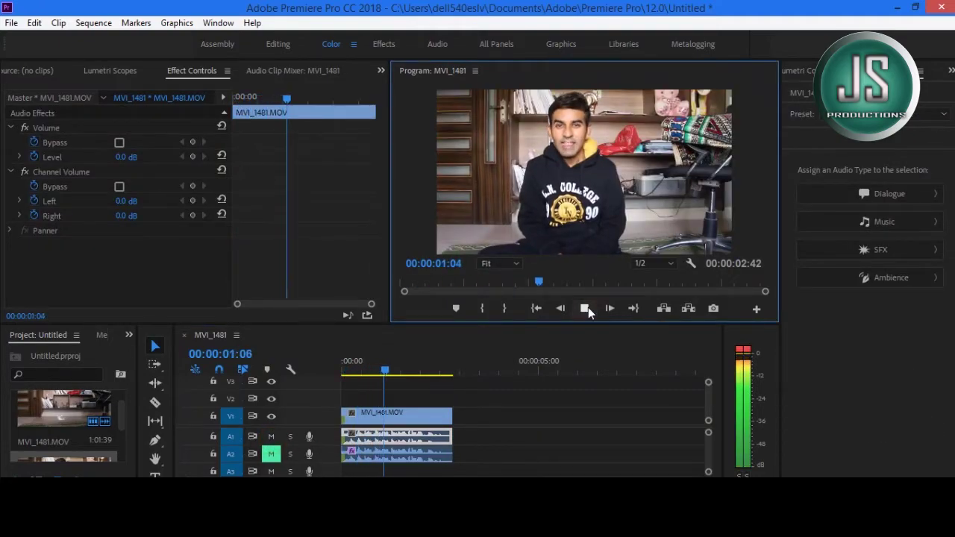
pyautogui.click(271, 436)
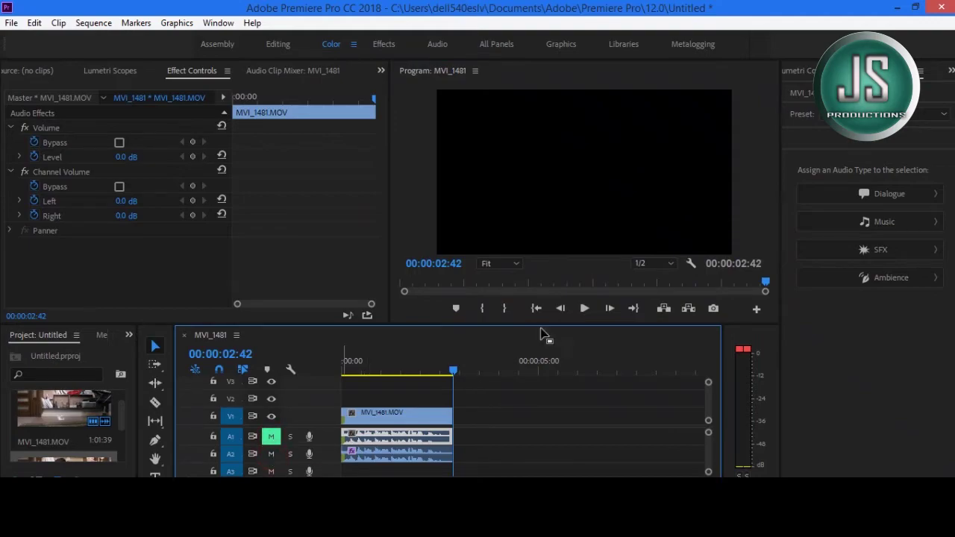
pyautogui.click(582, 309)
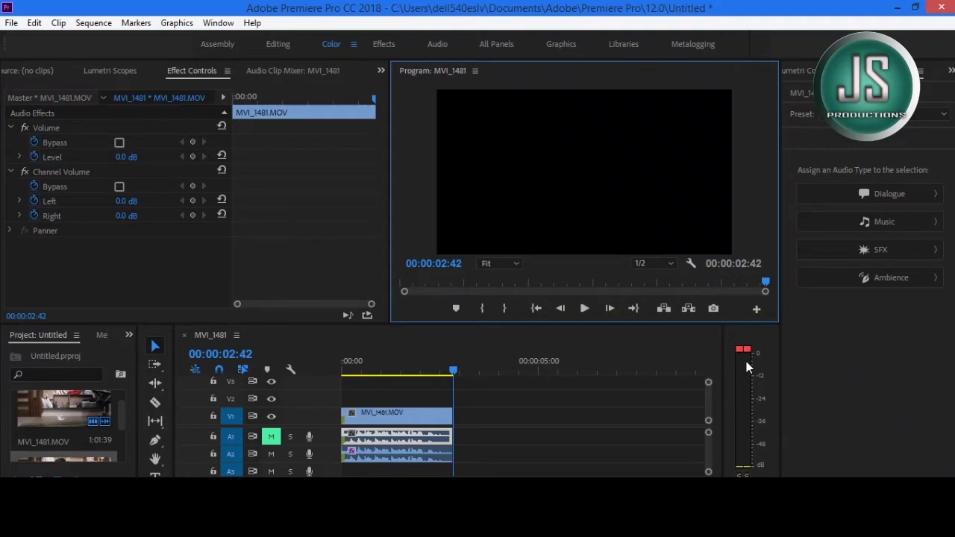
pyautogui.click(128, 335)
# - Search the Effects panel for 'hard limit' and apply Hard Limiter to the A2 dialogue clip
pyautogui.click(82, 385)
pyautogui.click(66, 355)
pyautogui.write('hard')
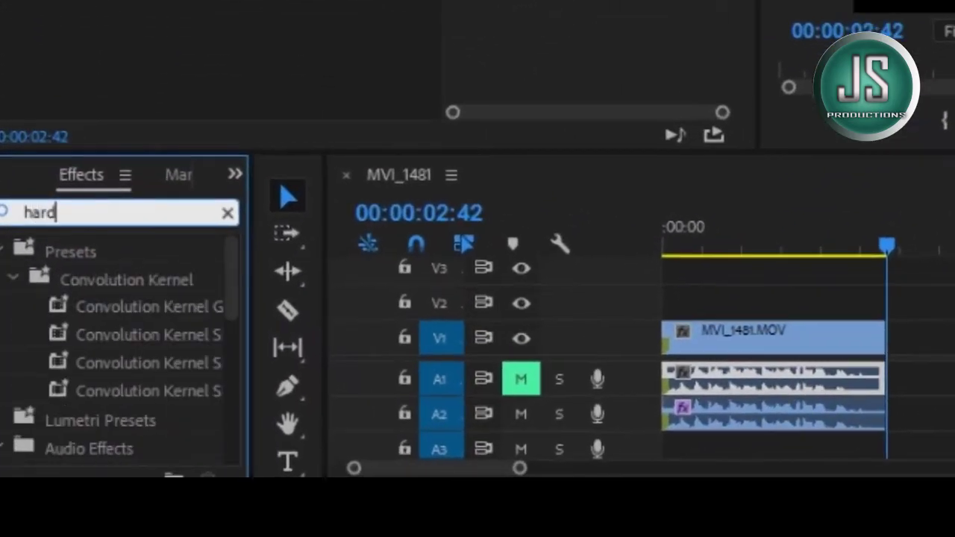
pyautogui.write(' limit')
pyautogui.moveTo(111, 342); pyautogui.dragTo(208, 334)
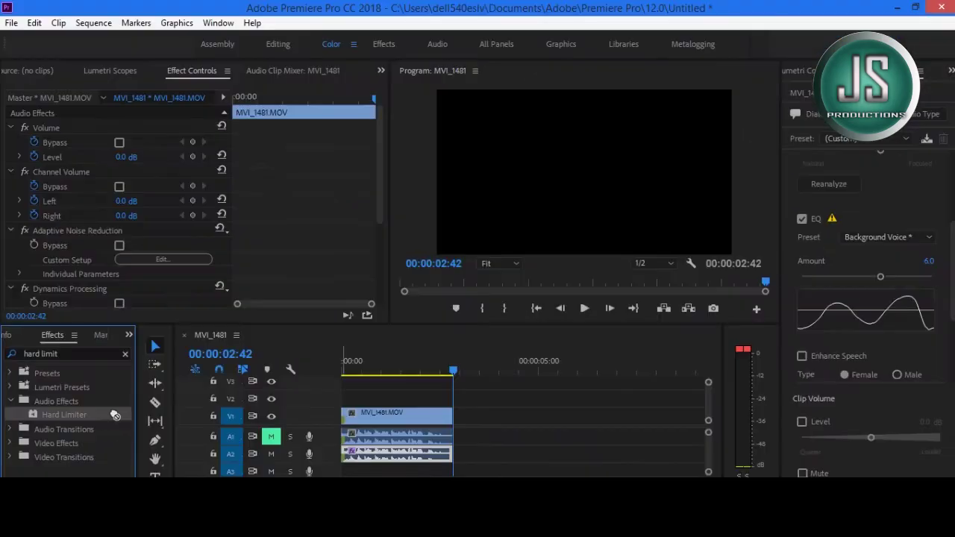
pyautogui.moveTo(115, 416); pyautogui.dragTo(388, 454)
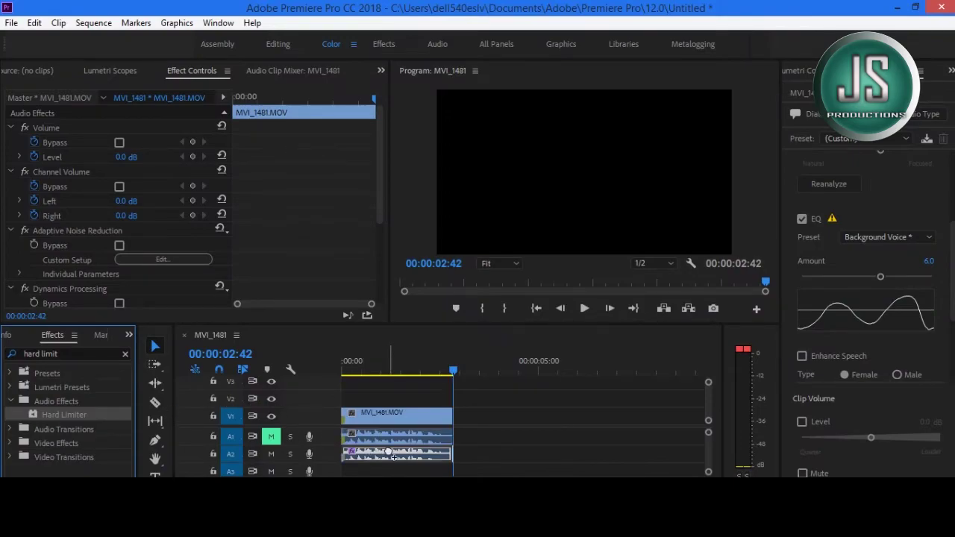
# - Set the Hard Limiter's Maximum Amplitude to -1 dB
pyautogui.scroll(-5, 194, 194)
pyautogui.click(168, 241)
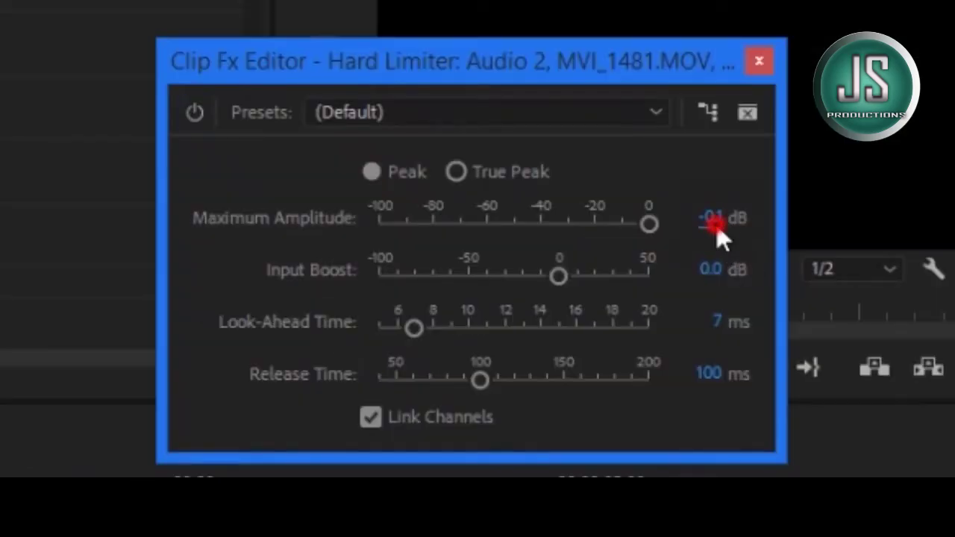
pyautogui.click(590, 240)
pyautogui.write('-1')
pyautogui.press('Return')
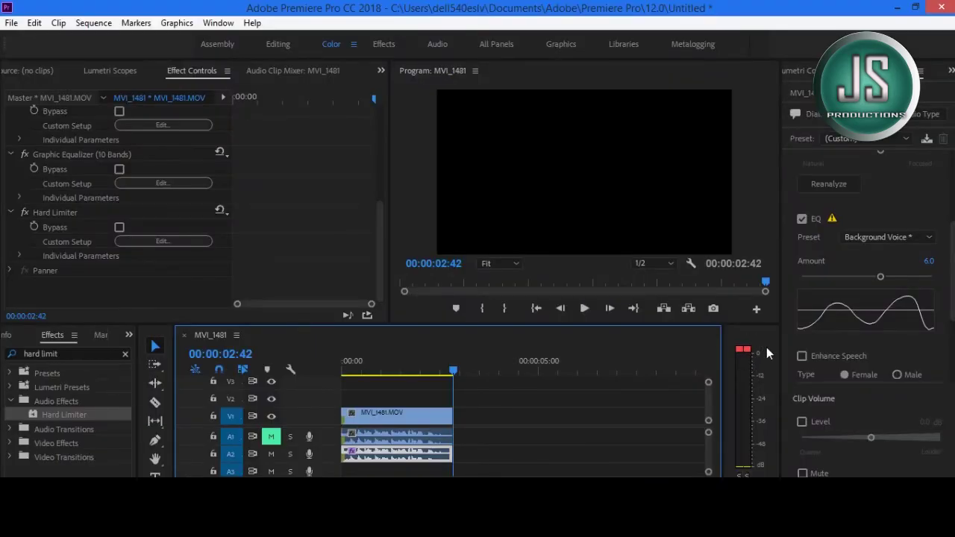
pyautogui.click(584, 308)
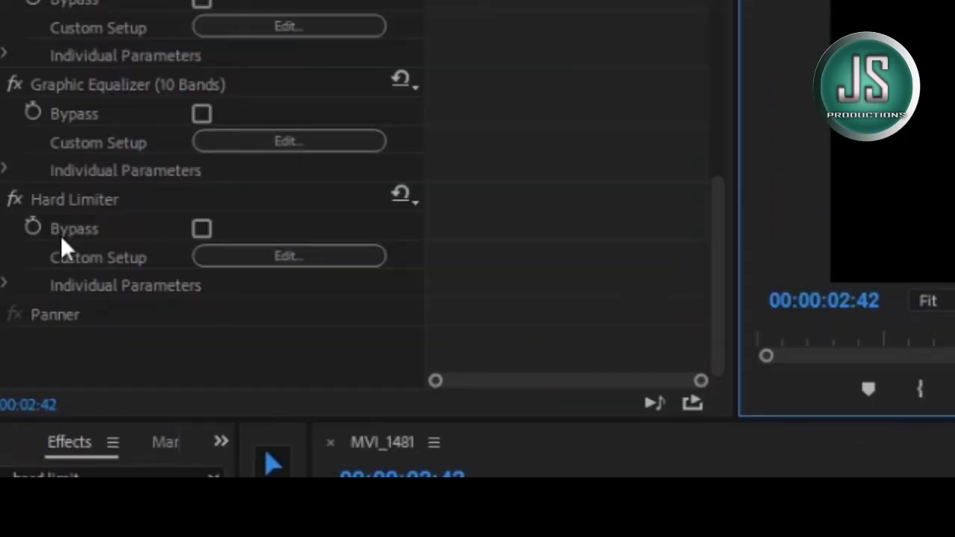
pyautogui.click(25, 213)
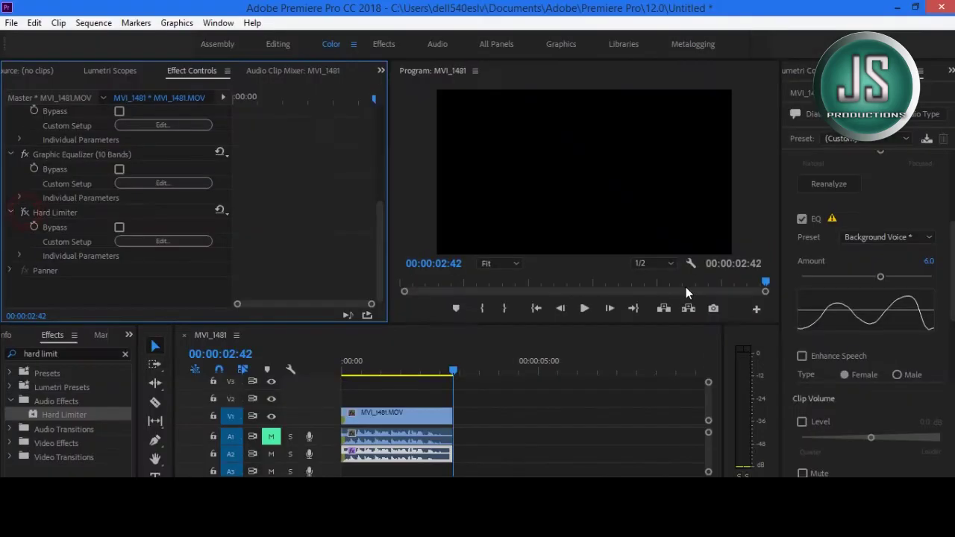
pyautogui.click(583, 308)
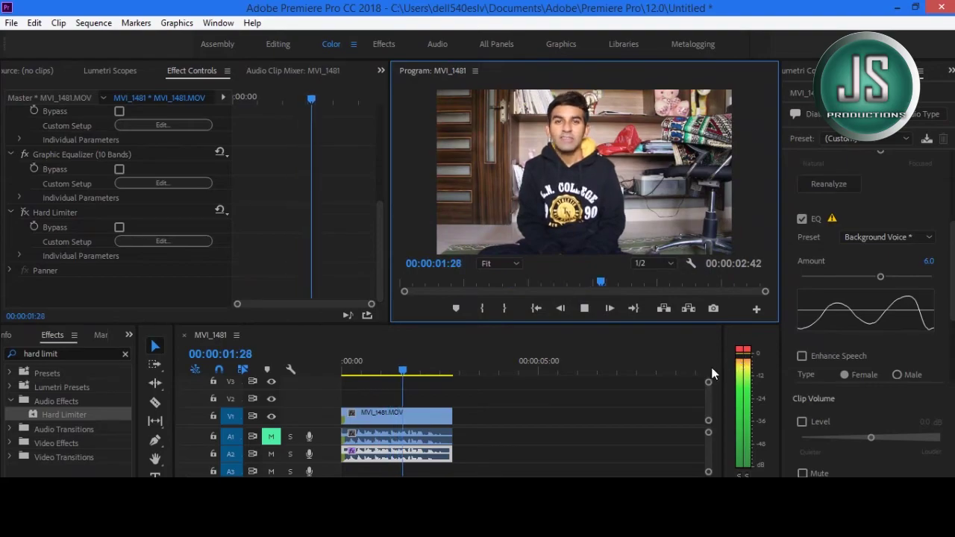